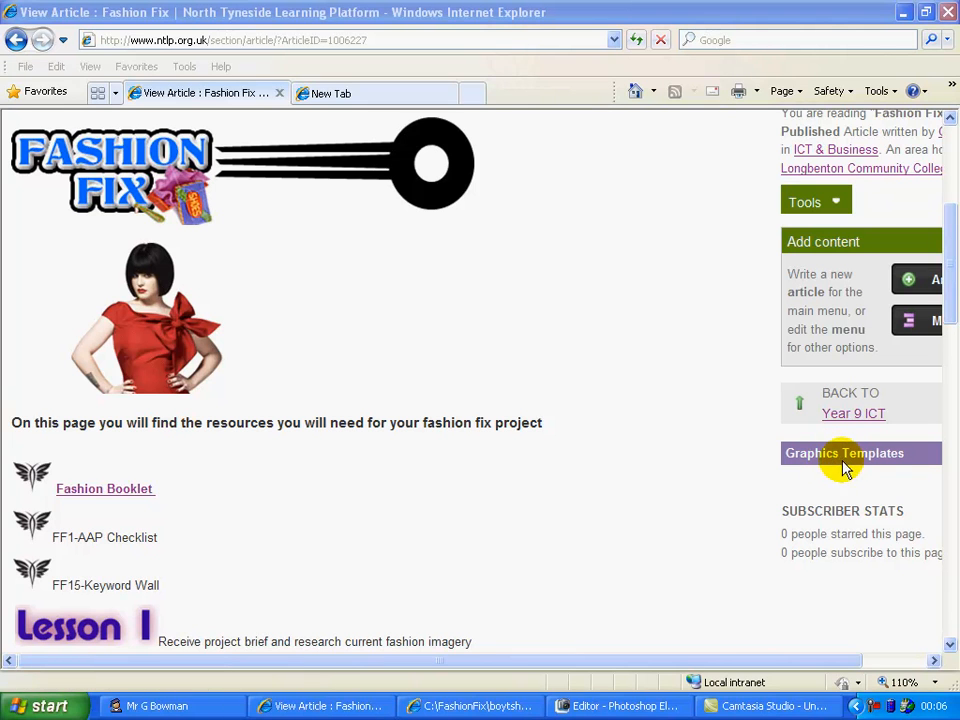
Switch to the browser window showing boytshirt.jpg, copy the picture, and display its save options.
click(472, 706)
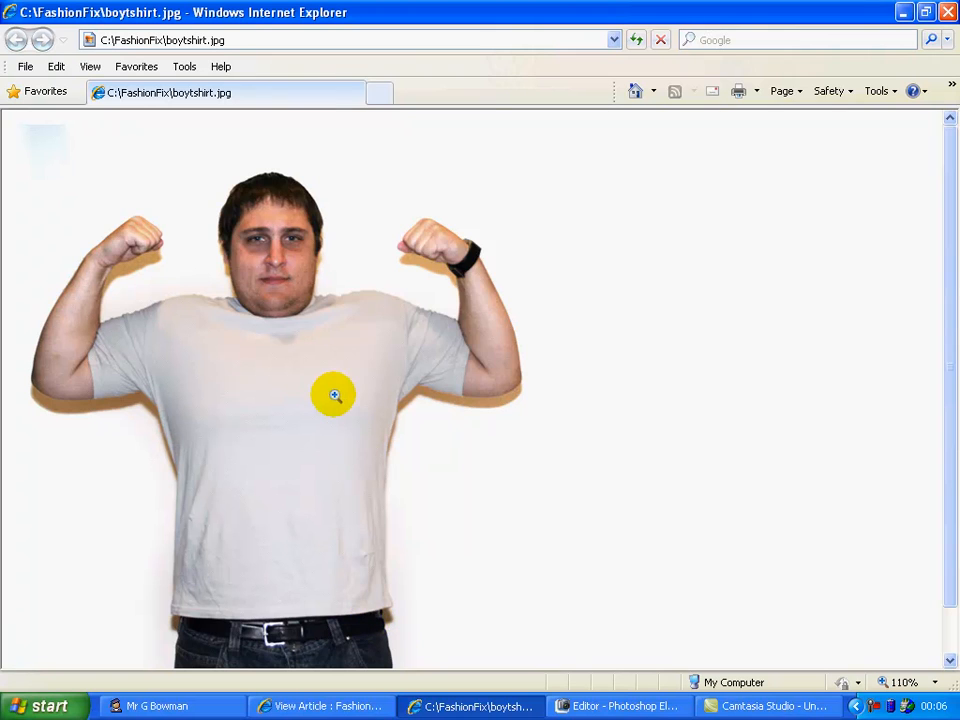
right_click(334, 396)
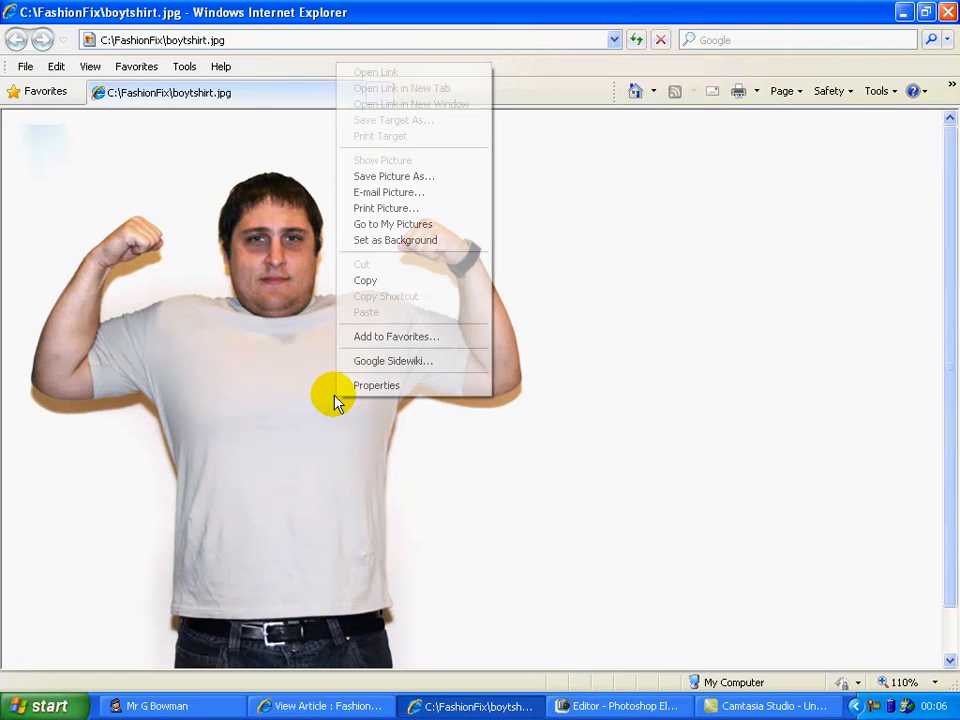
click(408, 282)
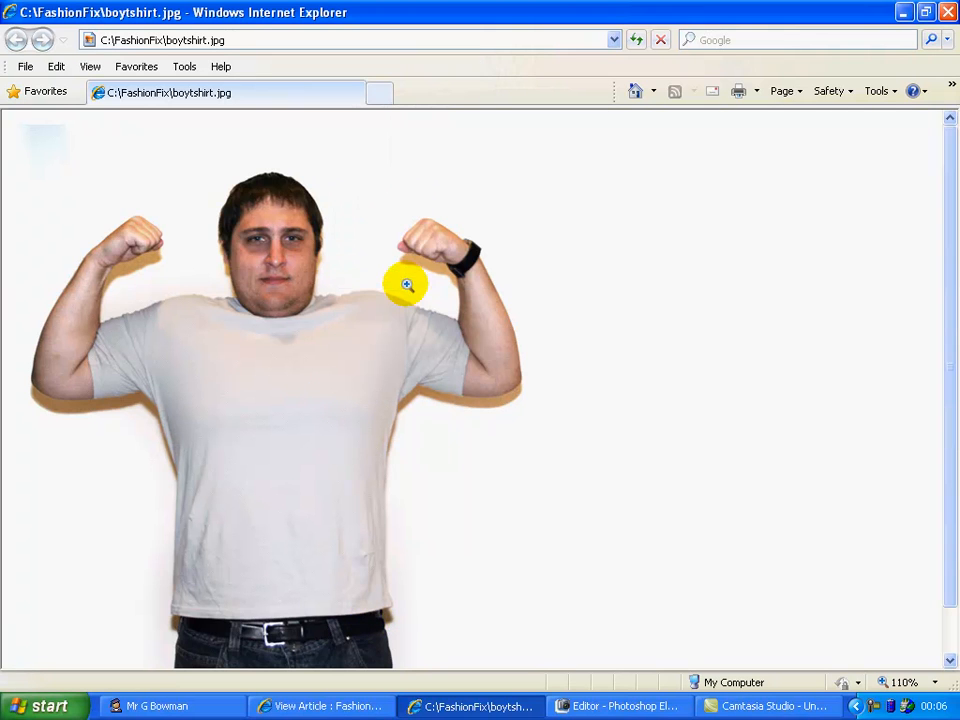
right_click(384, 516)
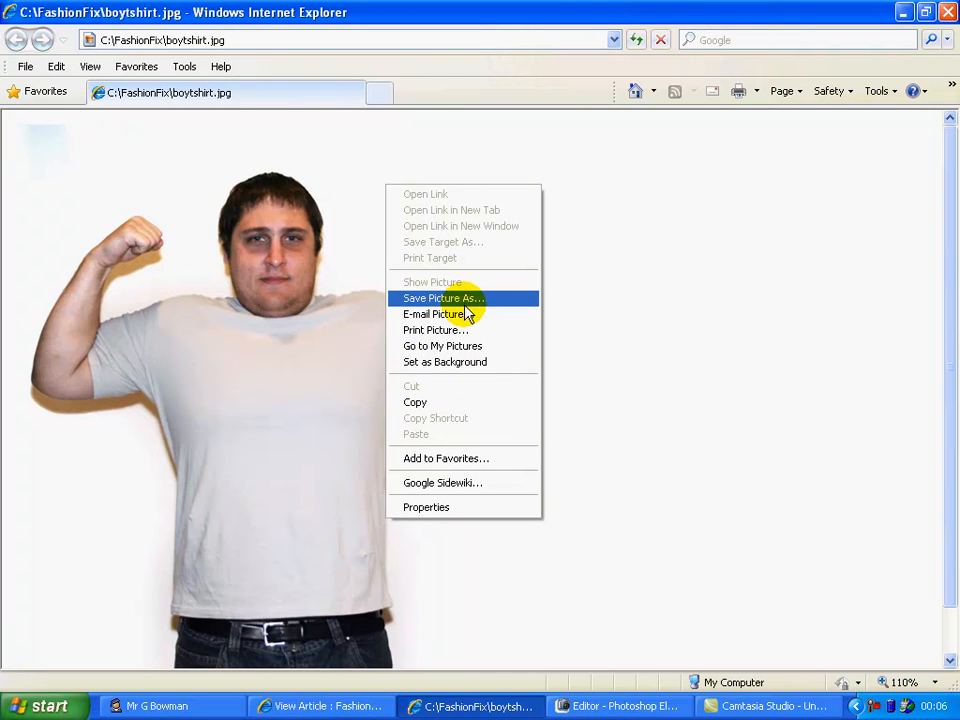
Switch to Photoshop Elements and open the boytshirt image from the FashionFix folder.
click(624, 702)
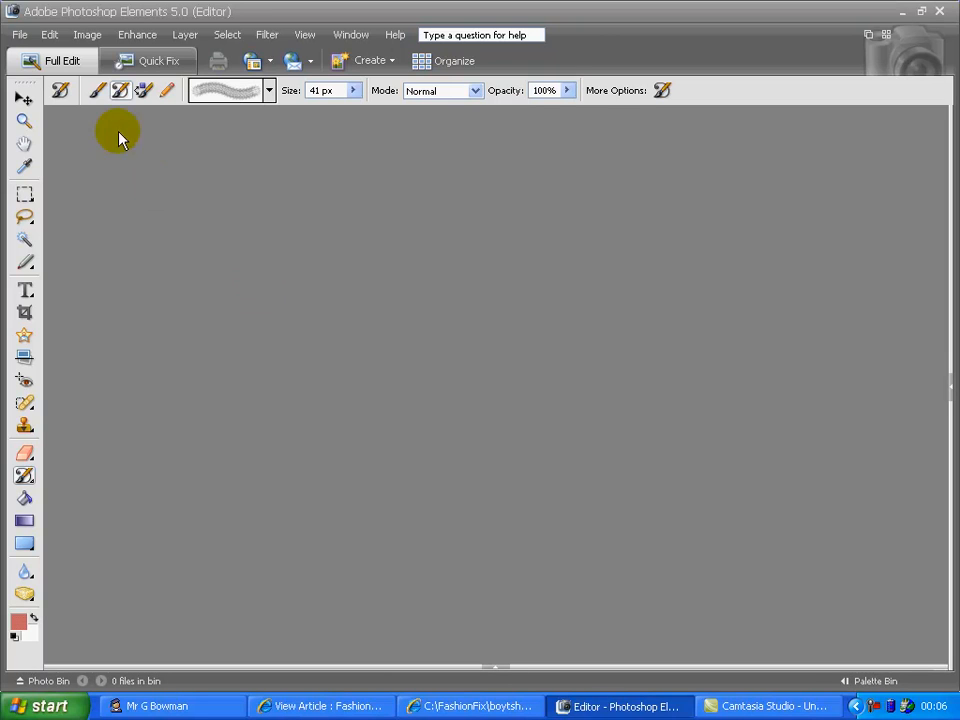
click(22, 38)
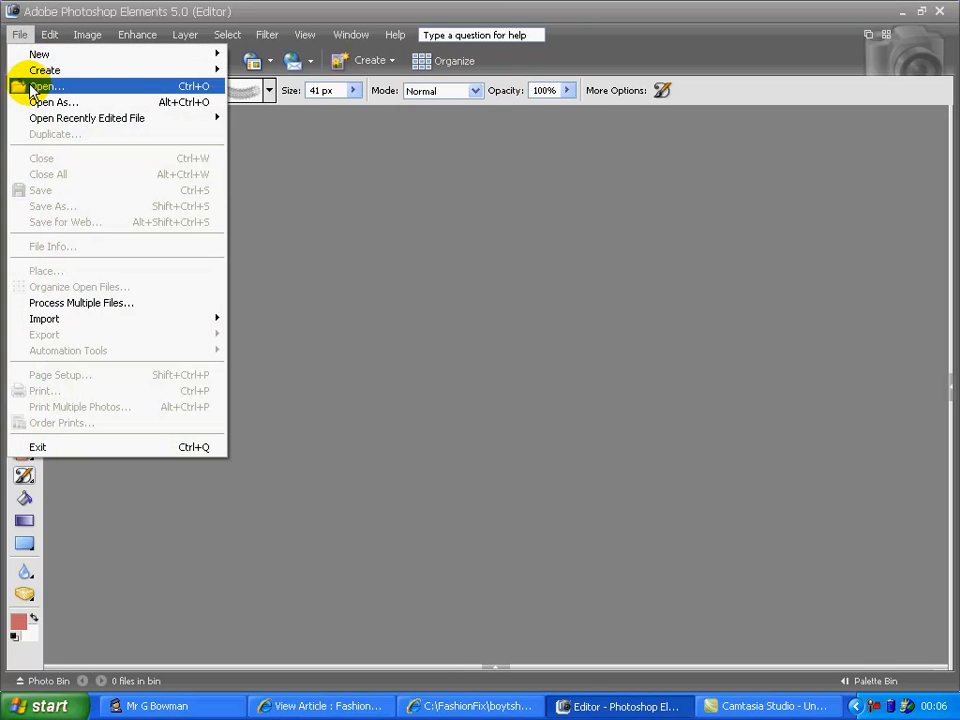
click(26, 87)
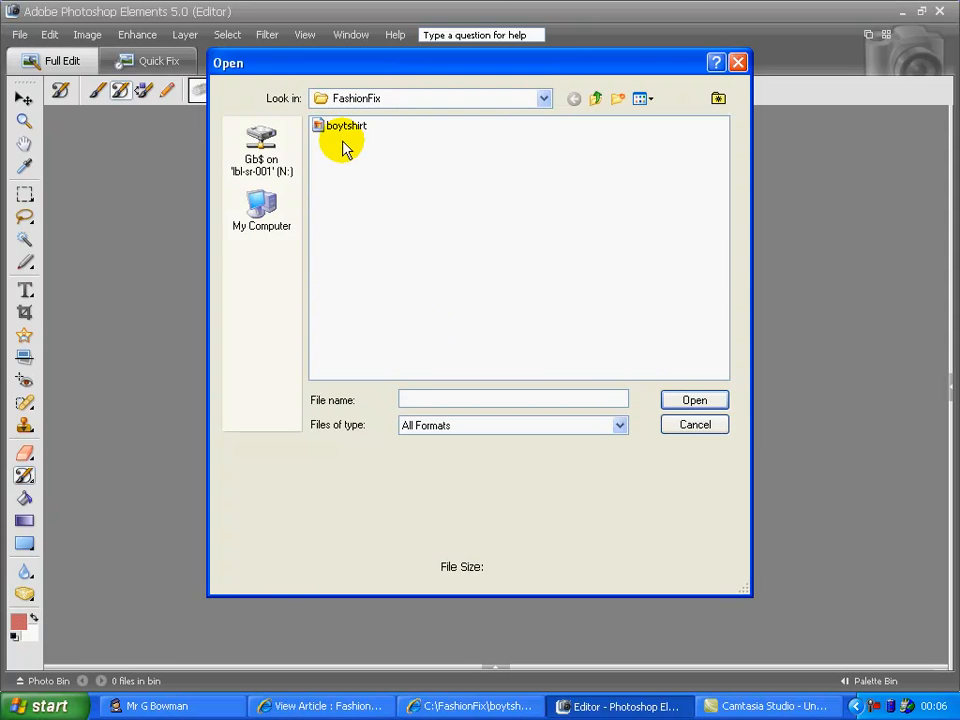
click(344, 128)
click(692, 400)
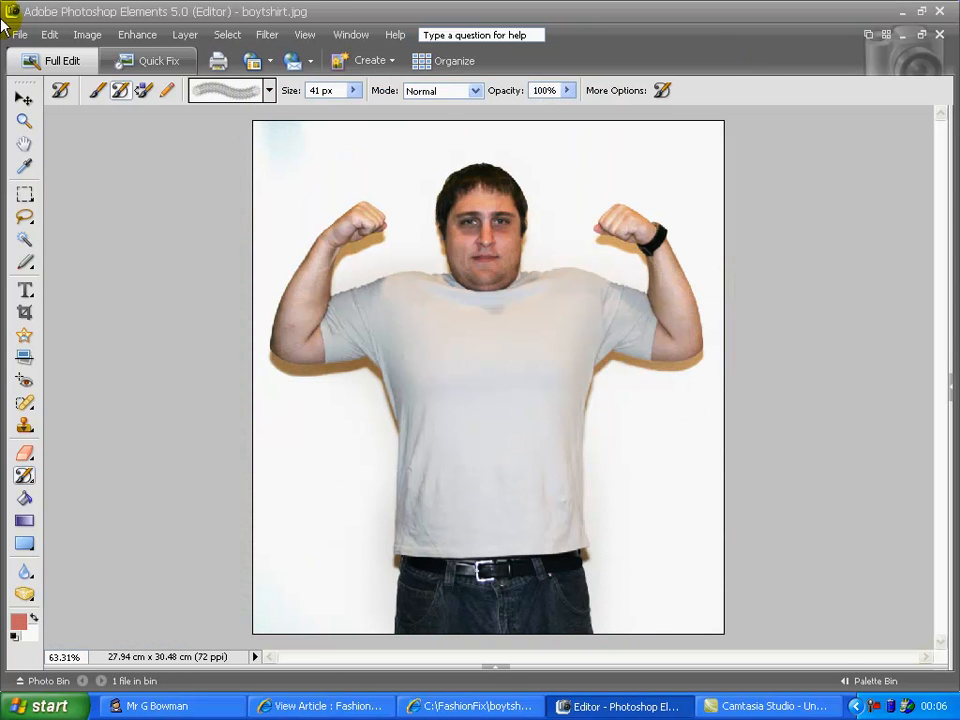
Create a new image from the copied picture on the clipboard.
click(24, 40)
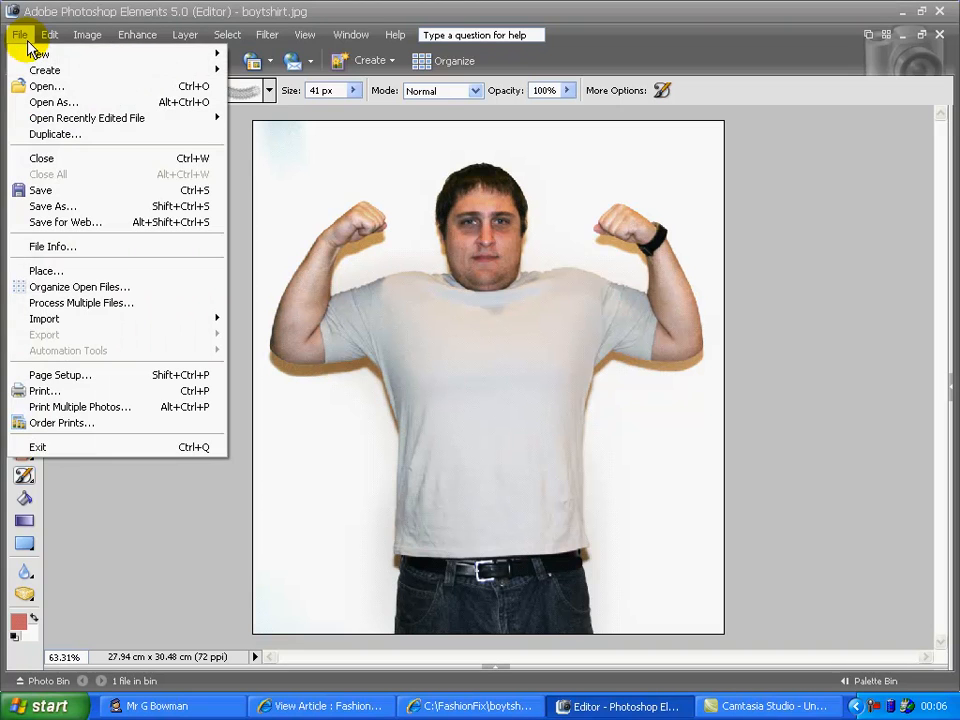
mouse_move(34, 54)
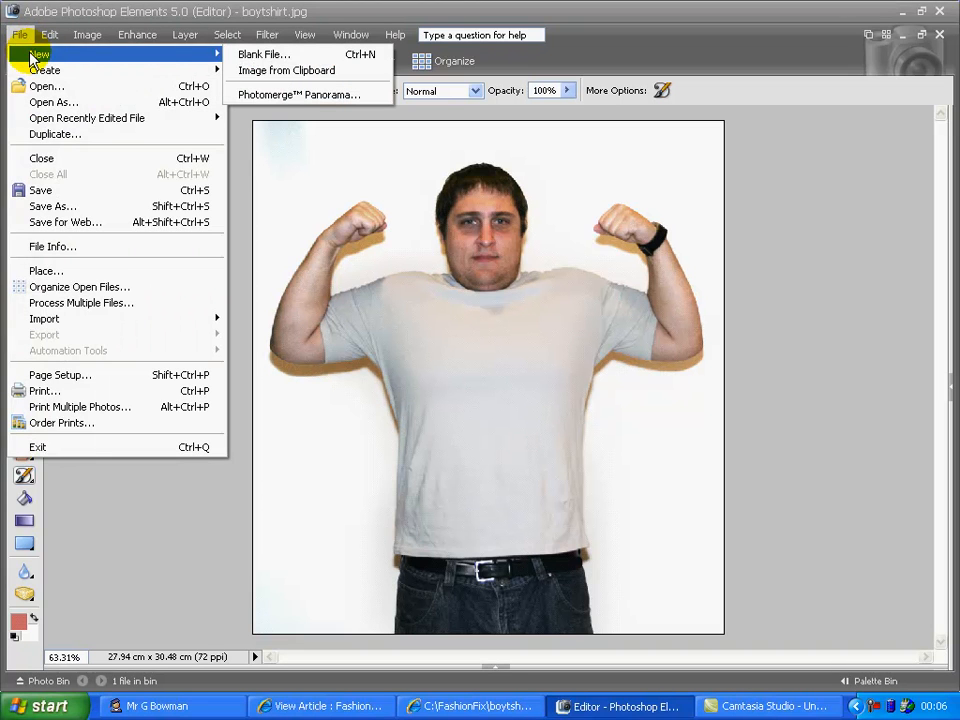
click(265, 72)
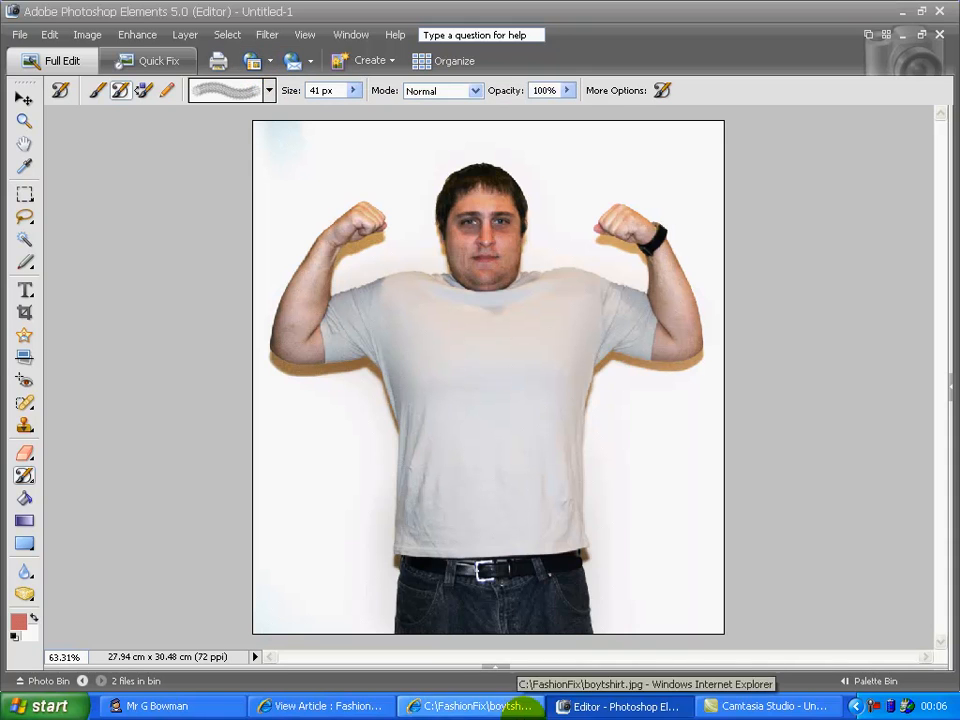
Show the open images as thumbnails, switch between them, and close the untitled clipboard copy.
click(500, 666)
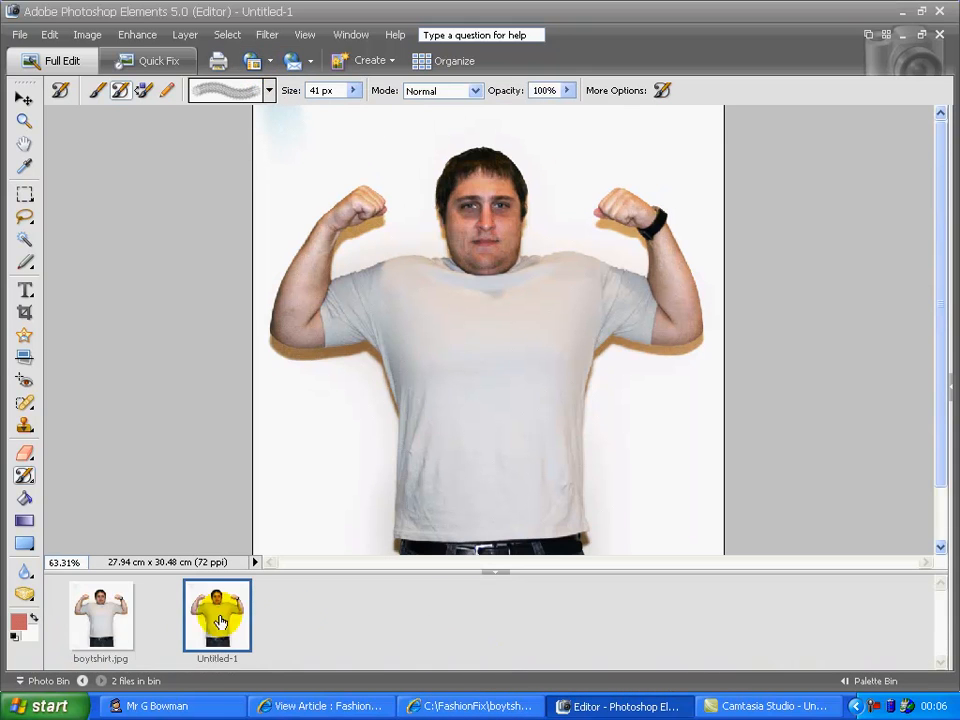
click(105, 618)
click(242, 624)
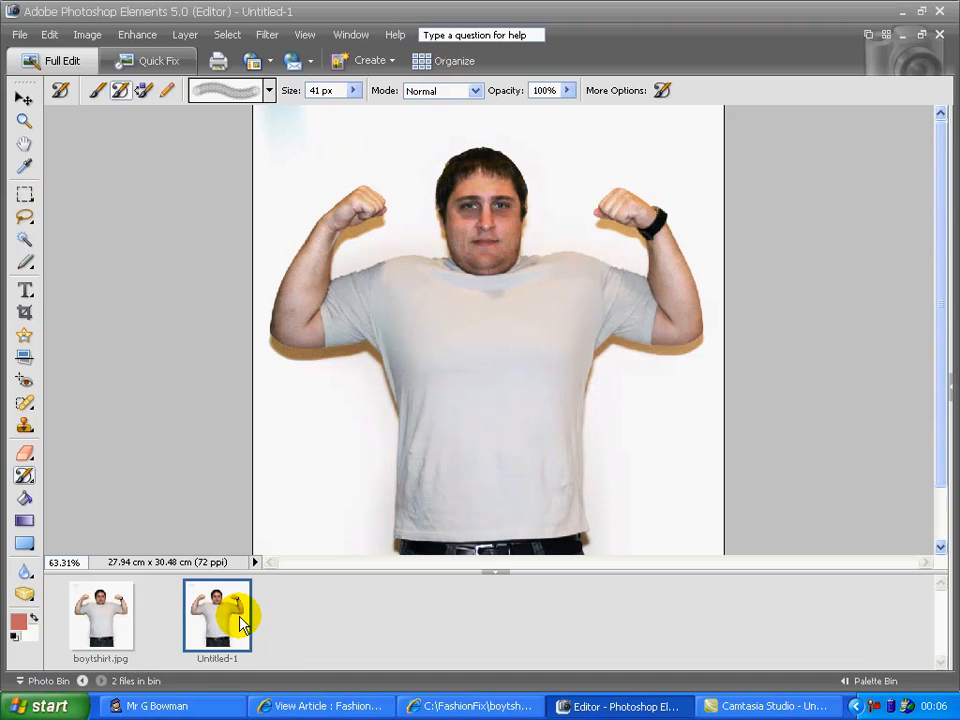
click(940, 35)
click(499, 284)
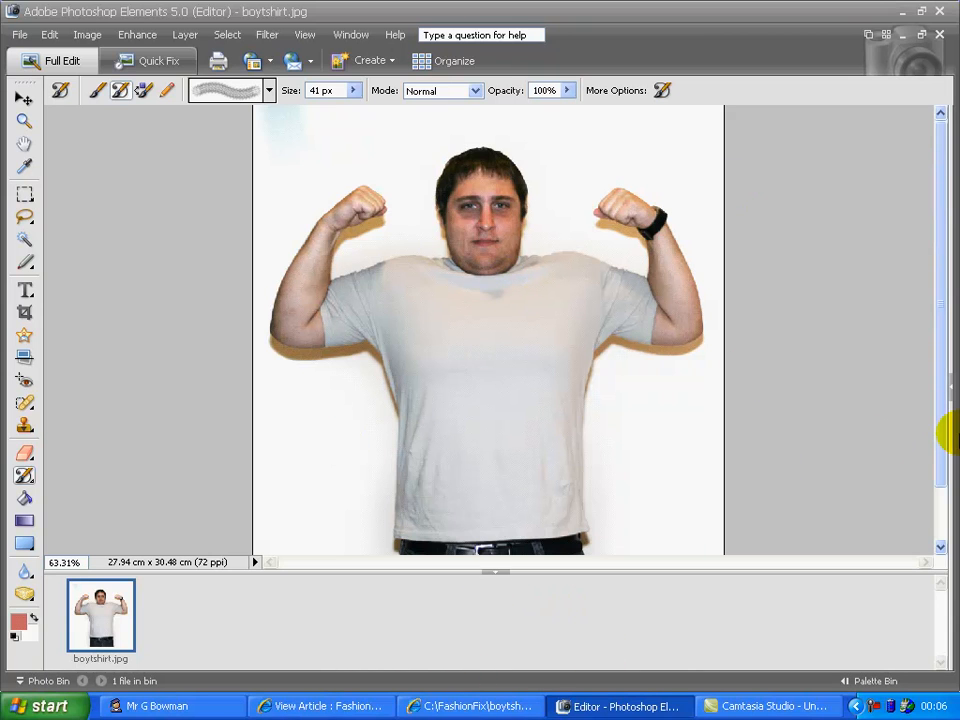
Reveal the layers palette briefly, and collapse it and the photo bin to enlarge the canvas area.
click(951, 388)
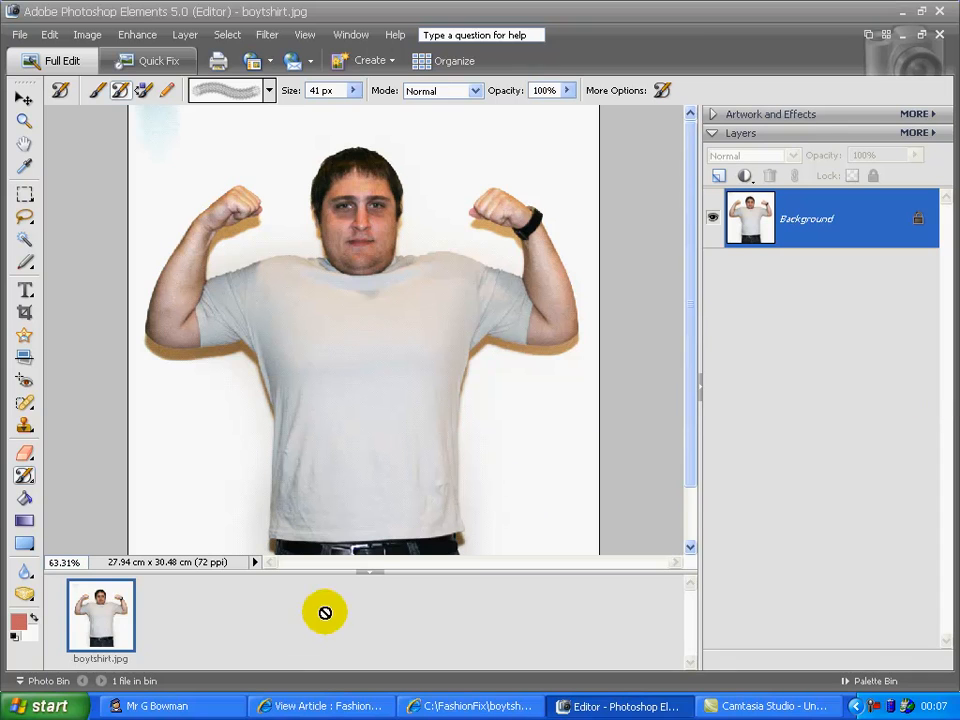
click(368, 573)
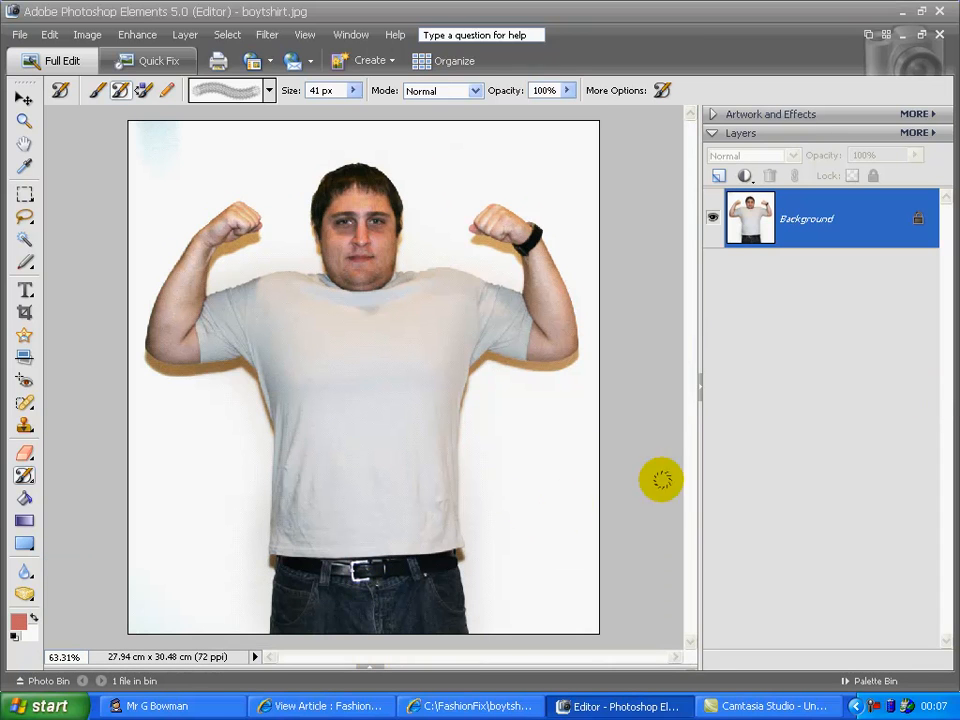
click(703, 386)
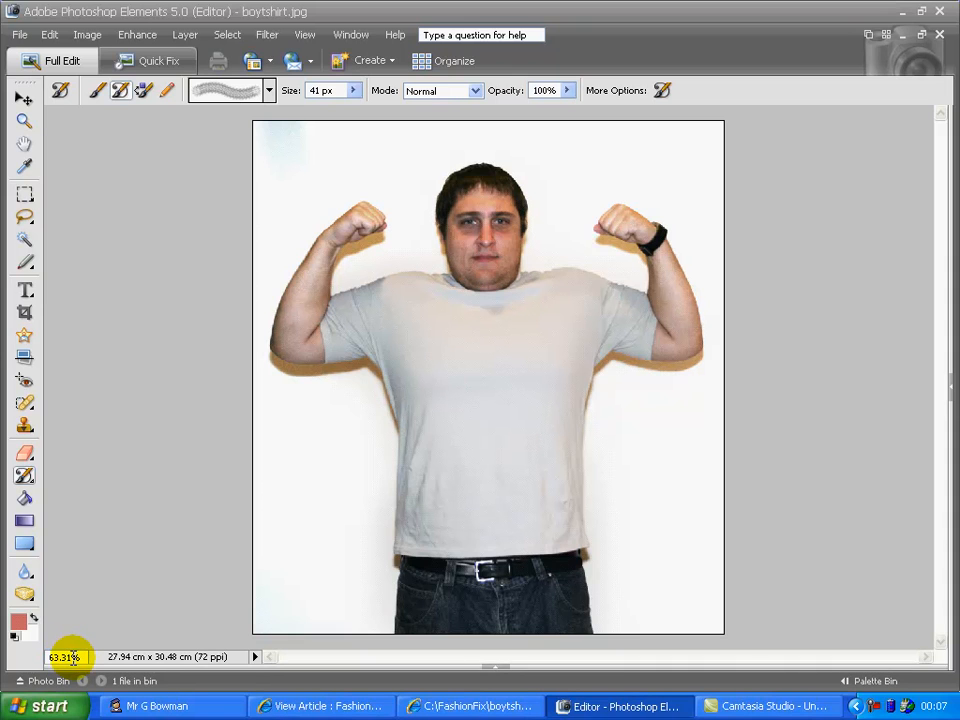
Set the image's view magnification to 100%, and reduce it to 50% with the Zoom tool.
drag(72, 656, 44, 655)
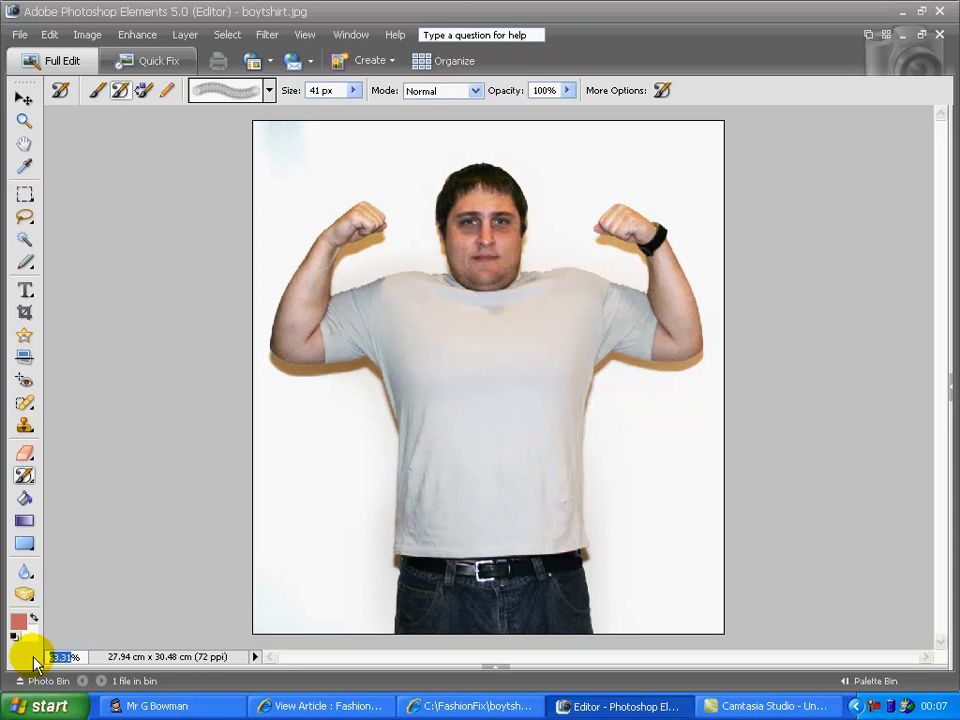
key(Return)
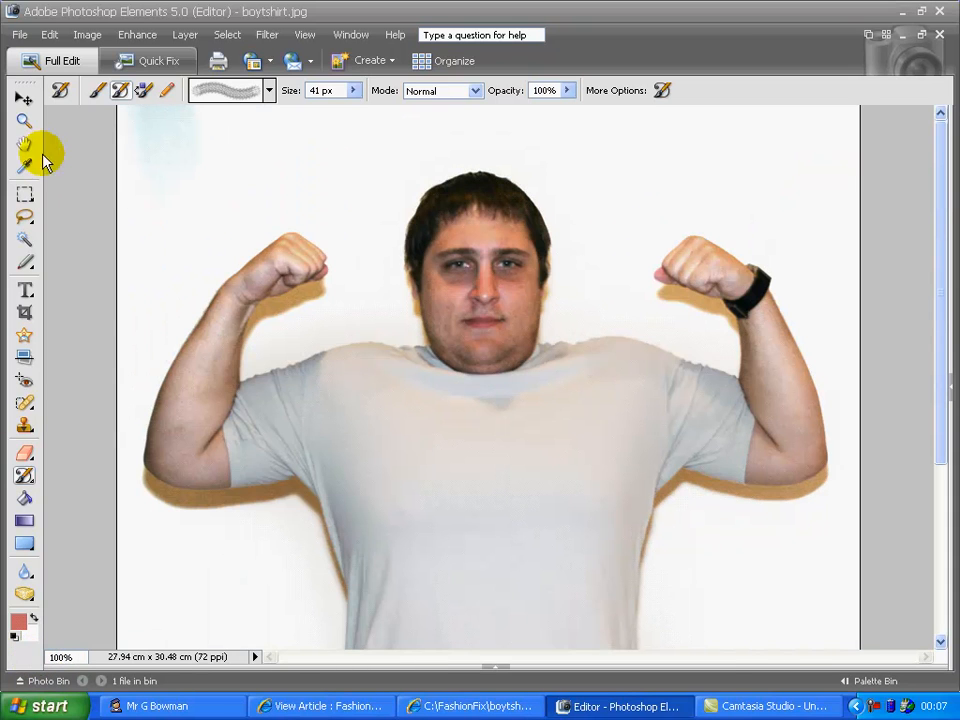
click(24, 120)
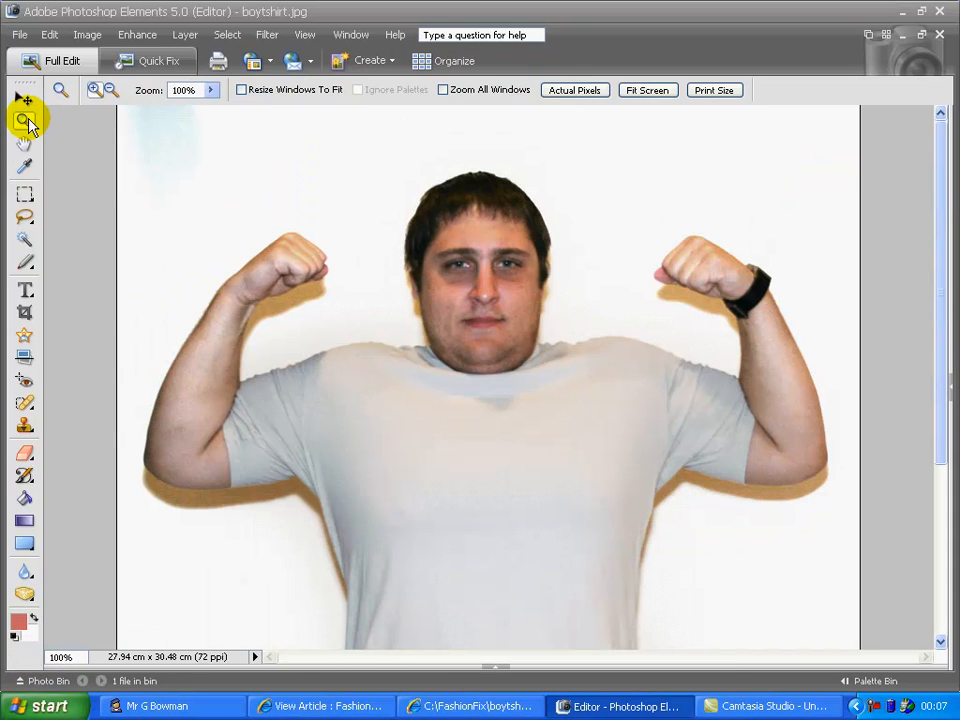
click(110, 90)
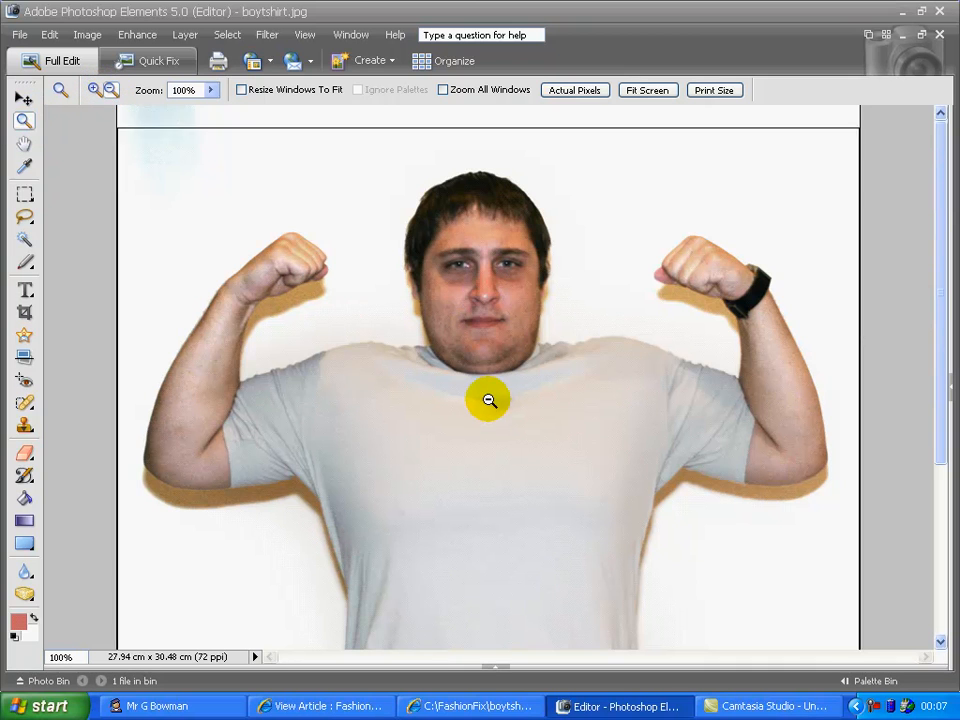
click(489, 401)
click(489, 401)
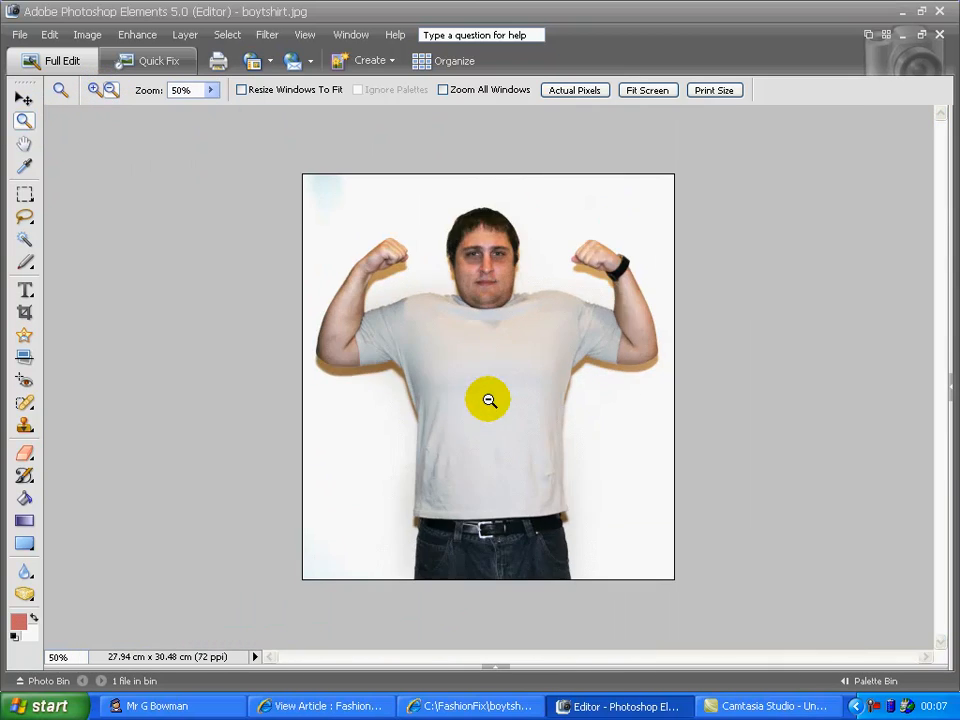
Zoom back in to 100% and bring the full T-shirt into view.
click(95, 90)
click(468, 350)
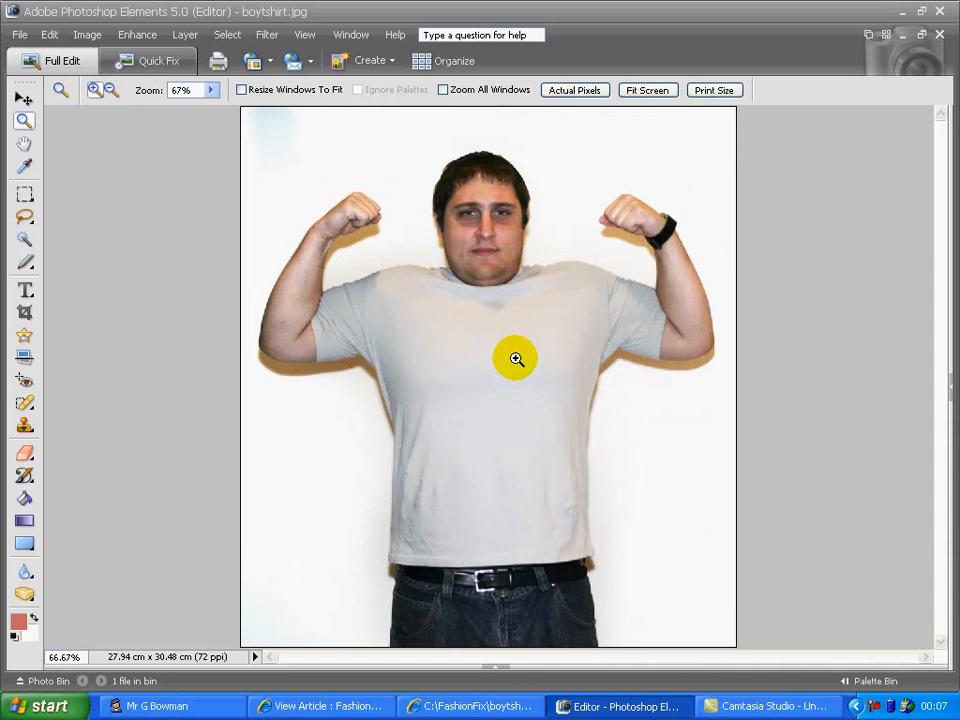
click(515, 358)
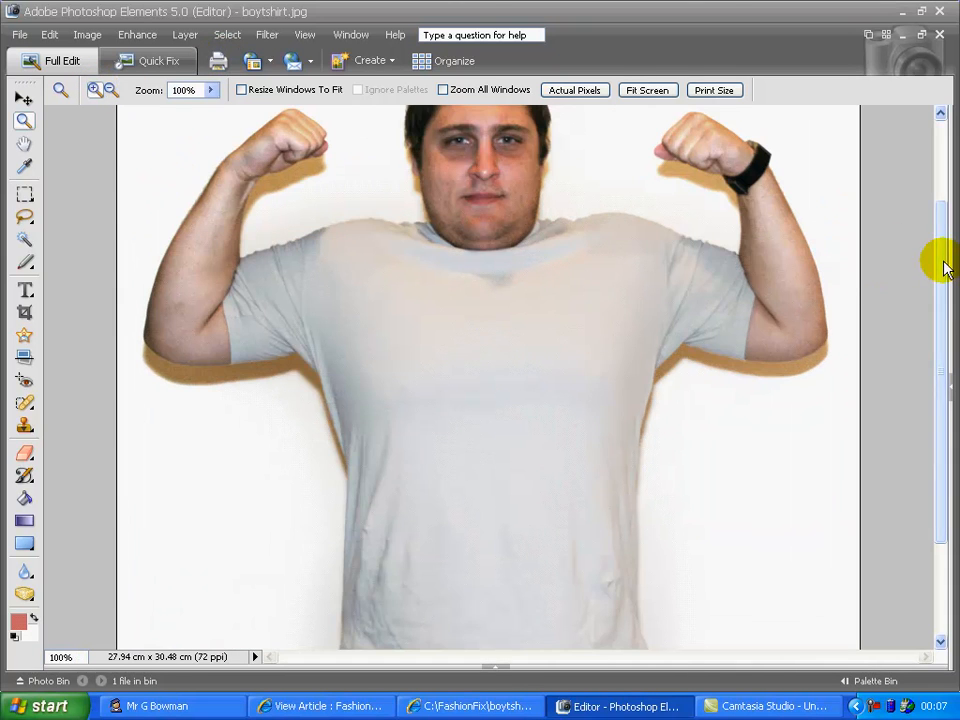
drag(942, 287, 943, 294)
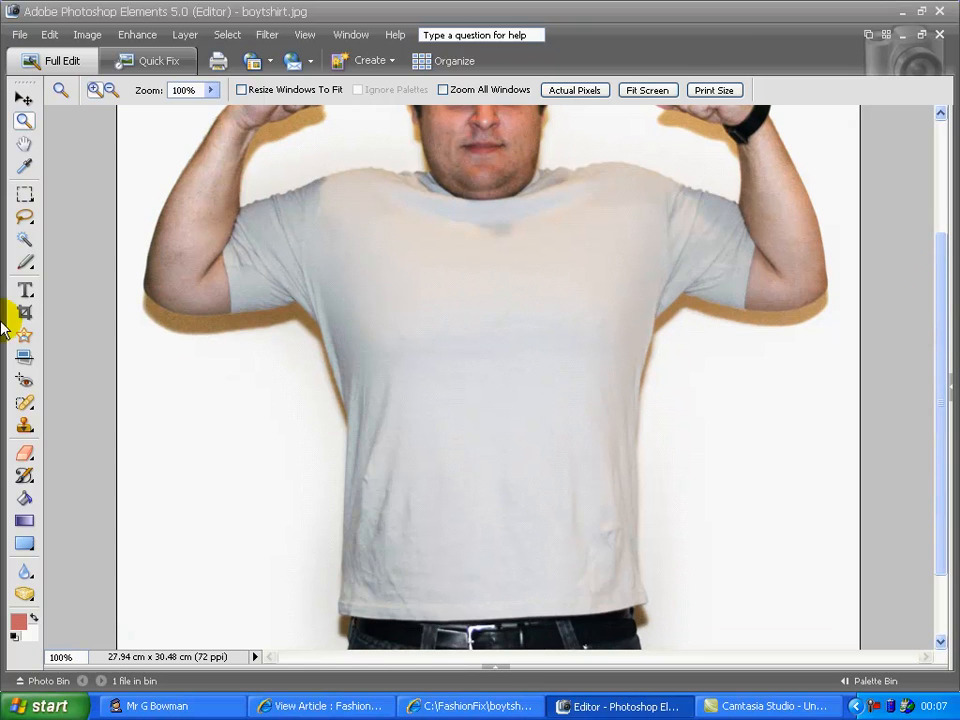
Activate the regular Brush tool and browse the Default Brushes set.
click(25, 480)
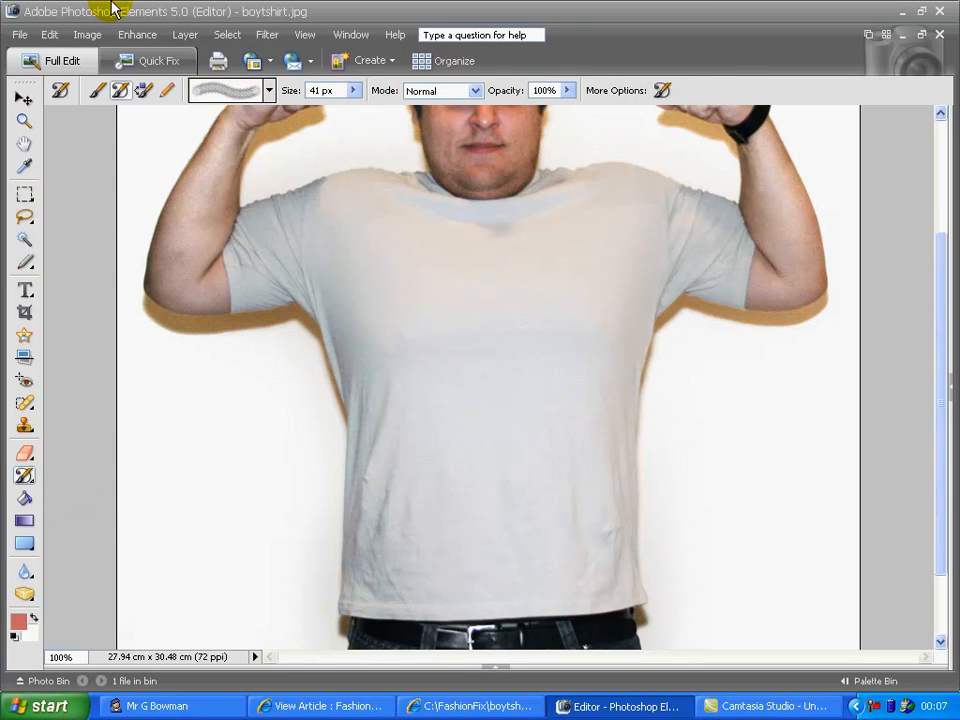
click(97, 95)
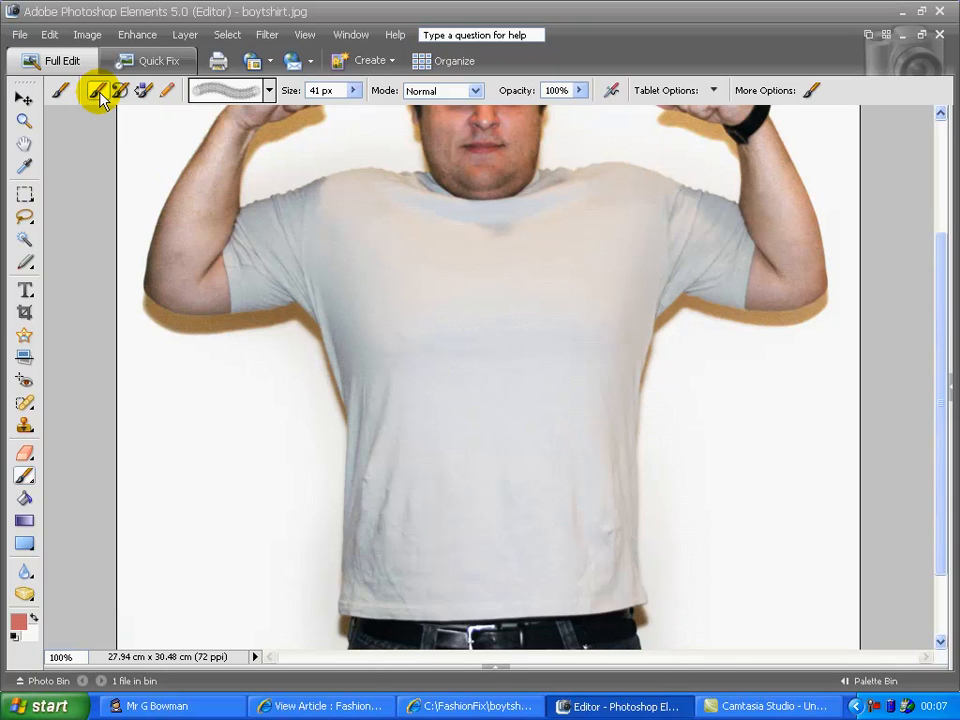
click(269, 91)
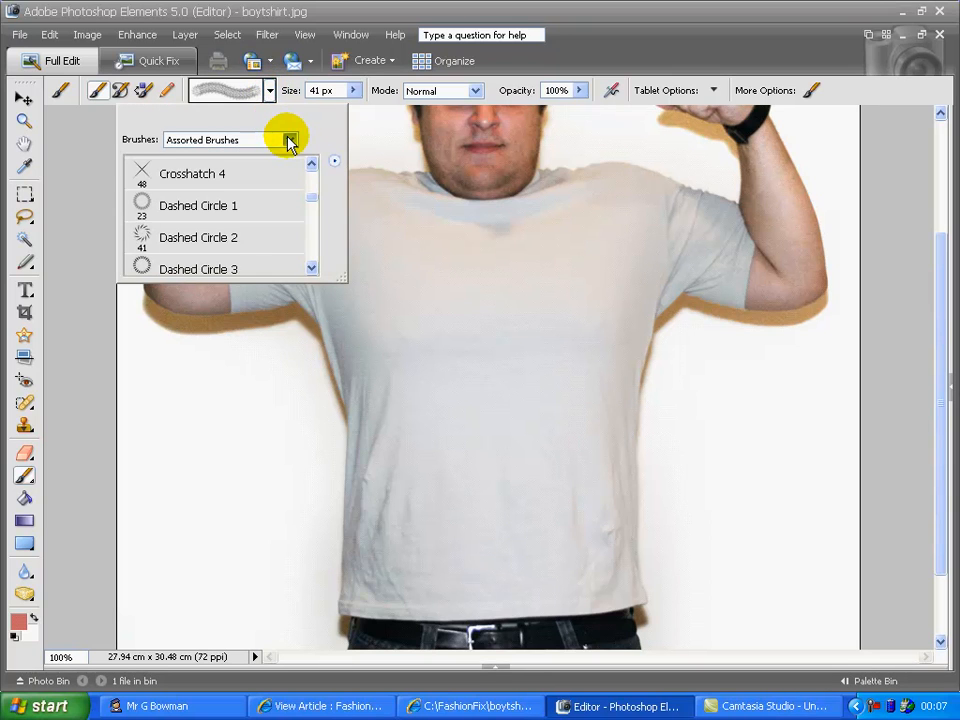
click(289, 142)
click(276, 158)
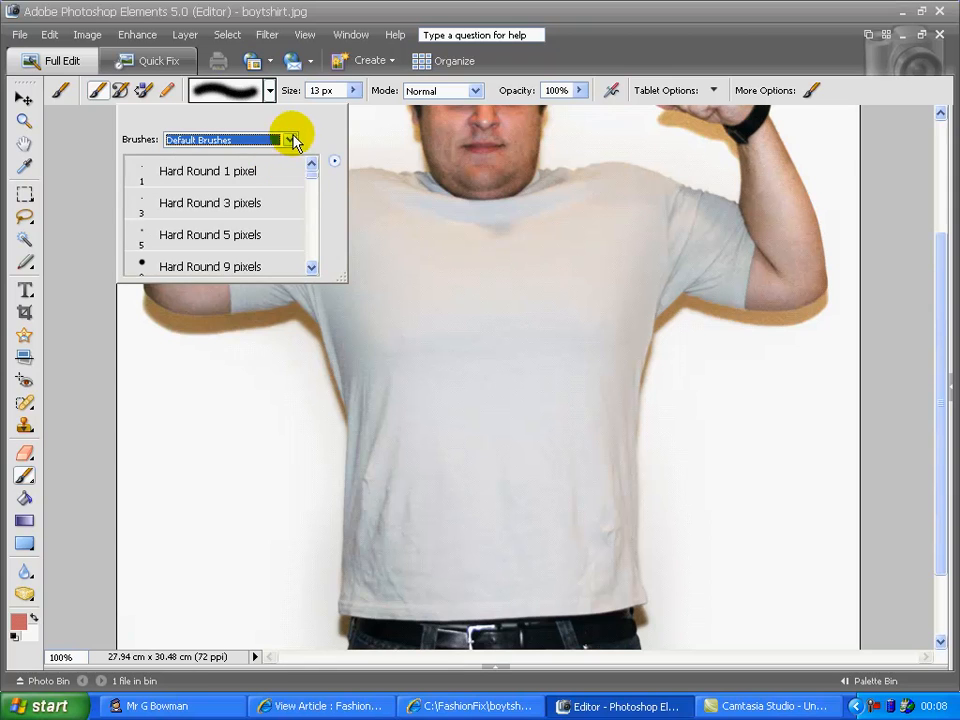
drag(313, 178, 311, 221)
Load the Assorted Brushes set and choose the Dashed Circle 2 brush.
click(289, 141)
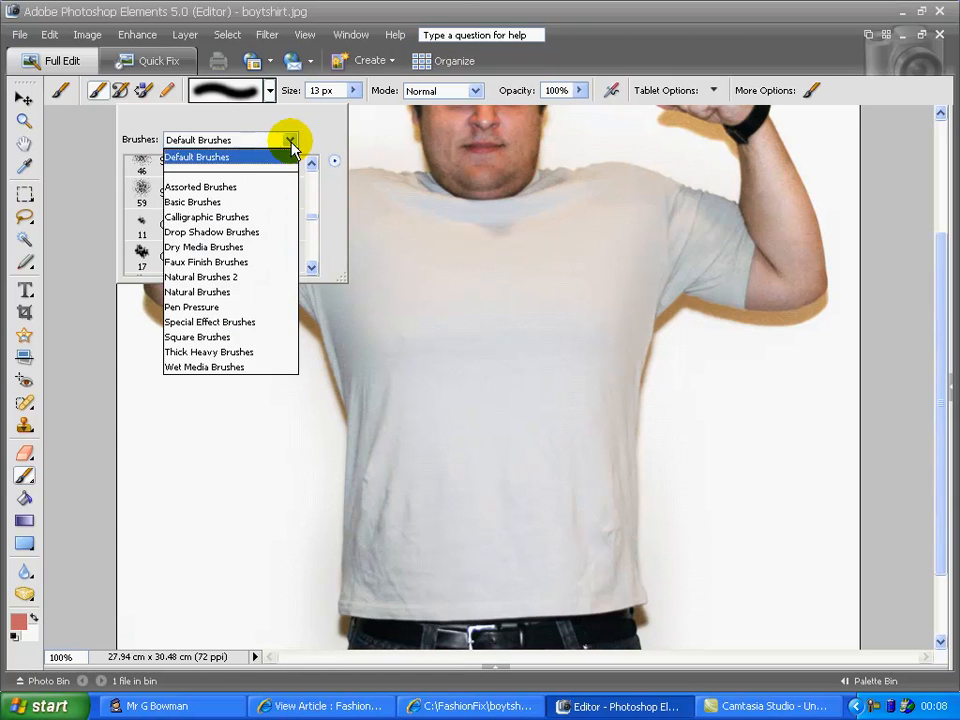
click(283, 193)
drag(316, 185, 315, 223)
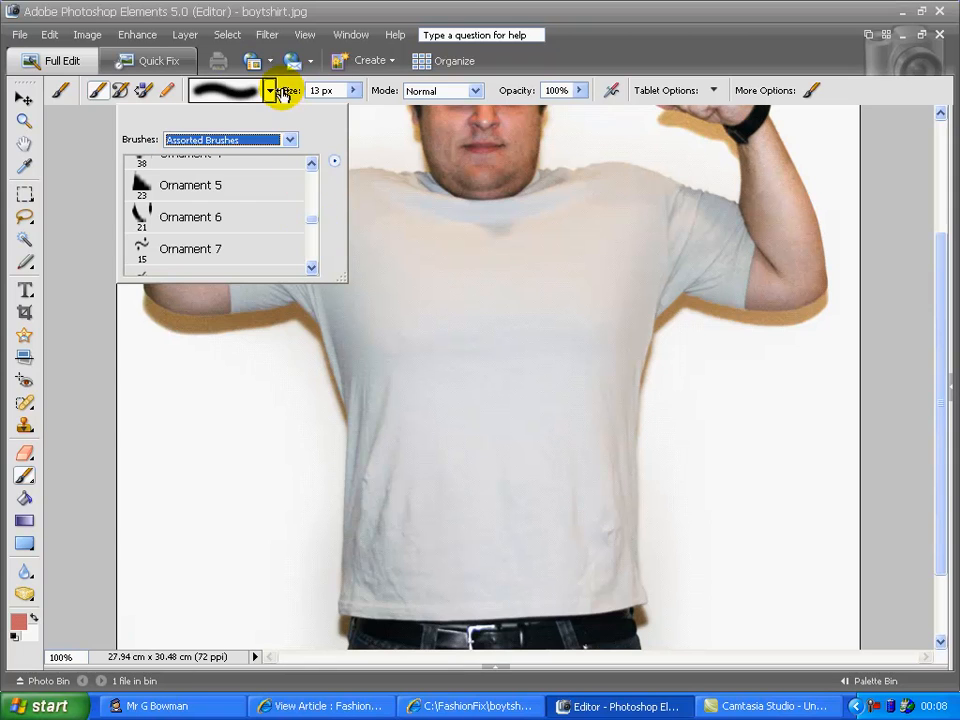
click(287, 138)
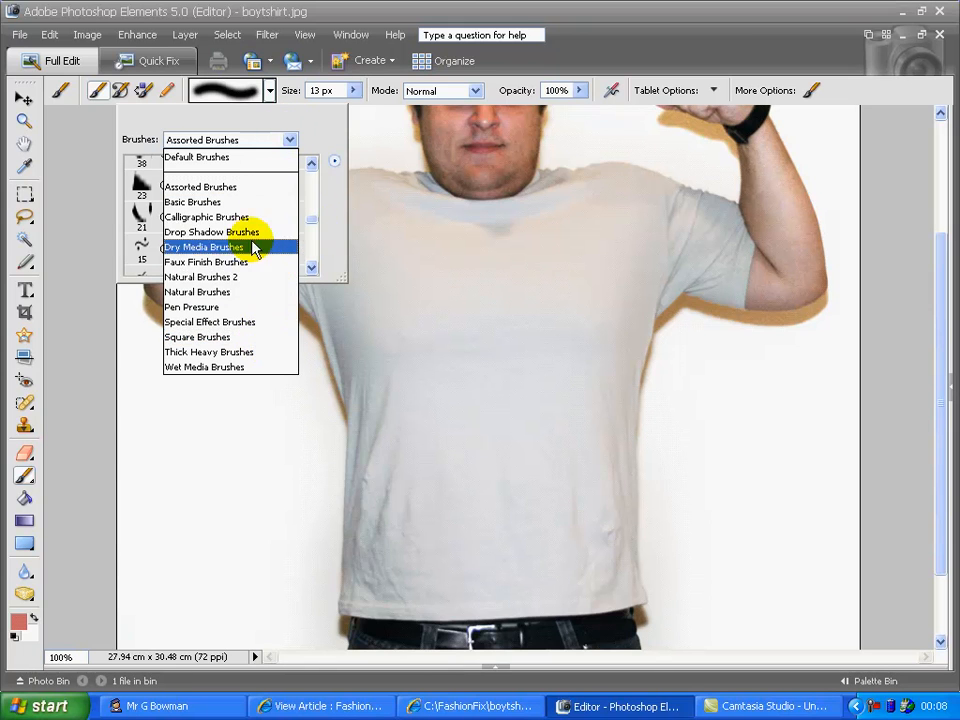
click(251, 188)
drag(311, 182, 312, 206)
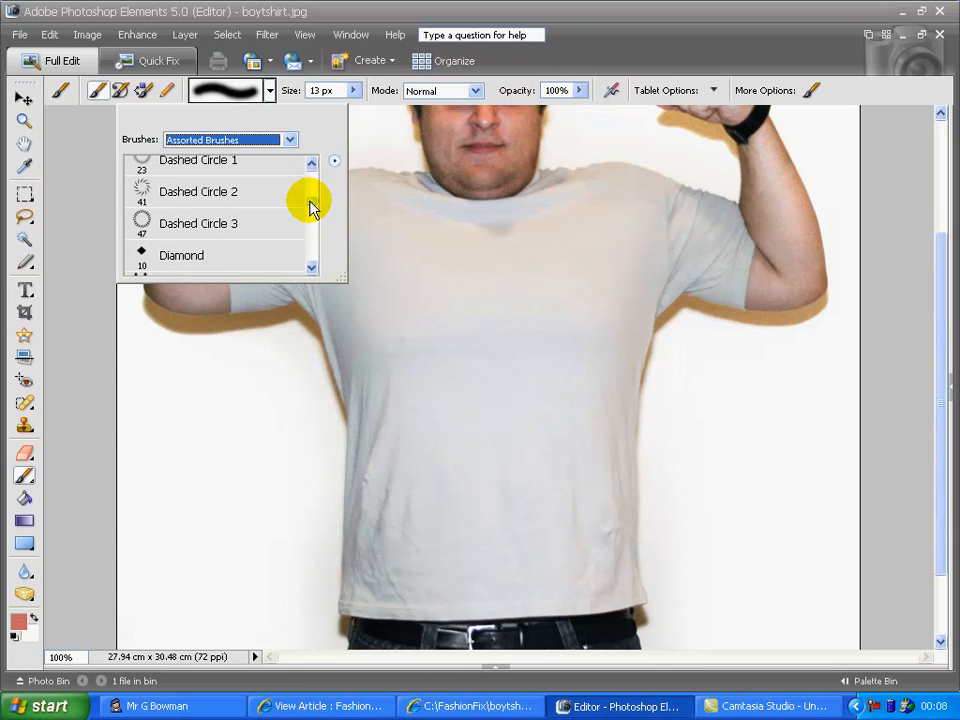
click(230, 191)
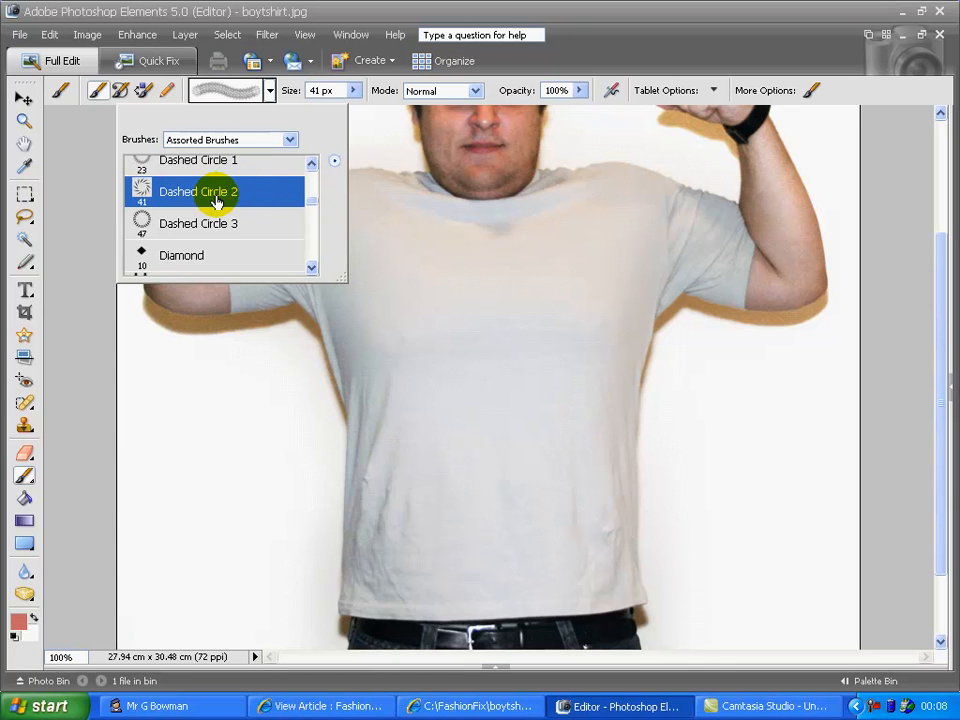
Set the Dashed Circle 2 brush size to 75 px and switch the airbrush option on and back off.
click(353, 90)
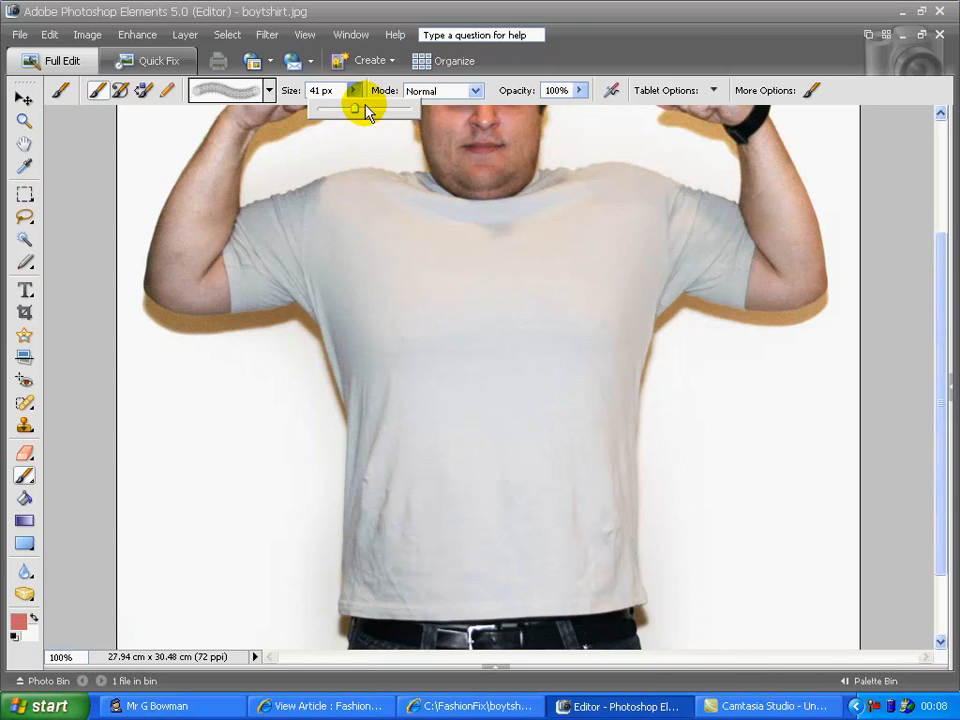
drag(354, 112, 376, 110)
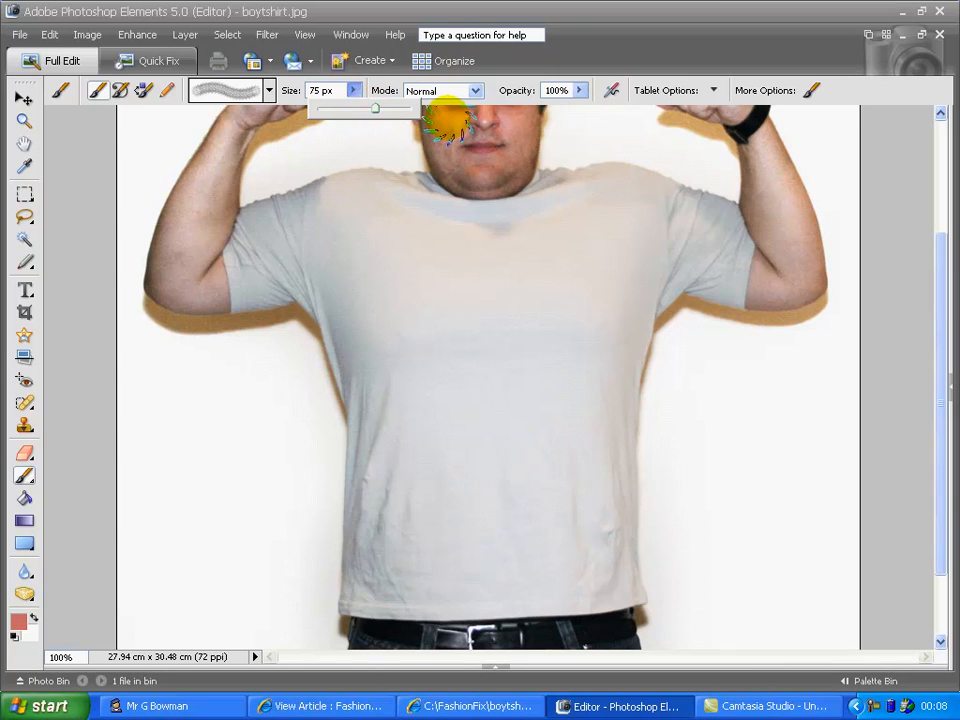
click(611, 94)
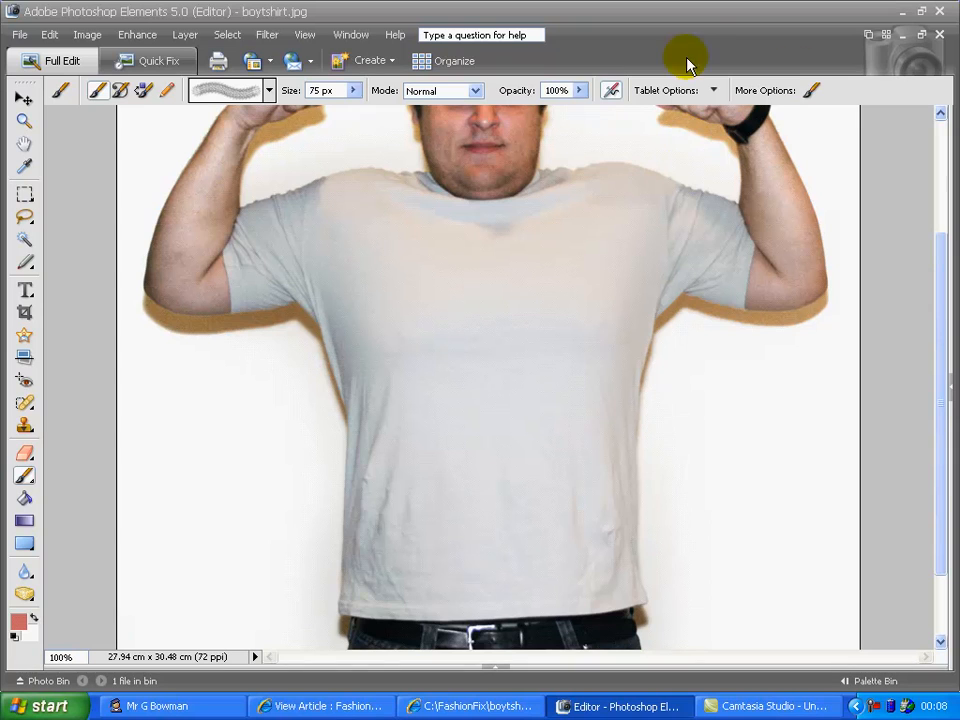
click(611, 94)
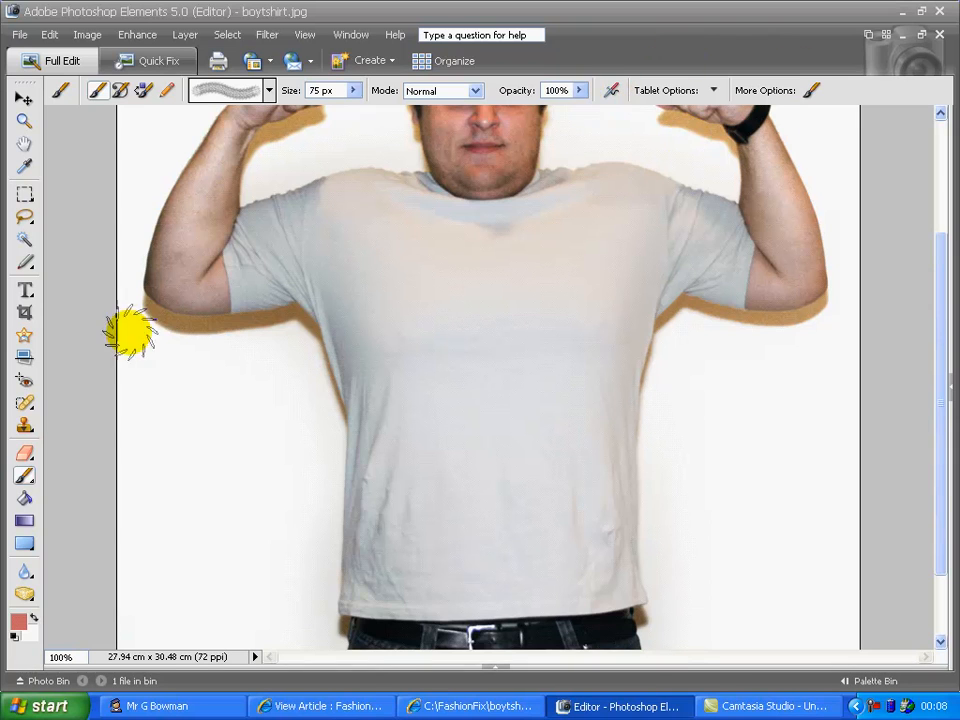
Set the foreground colour to blue (#0f0fec) and paint an hourglass outline across the front of the shirt.
click(20, 628)
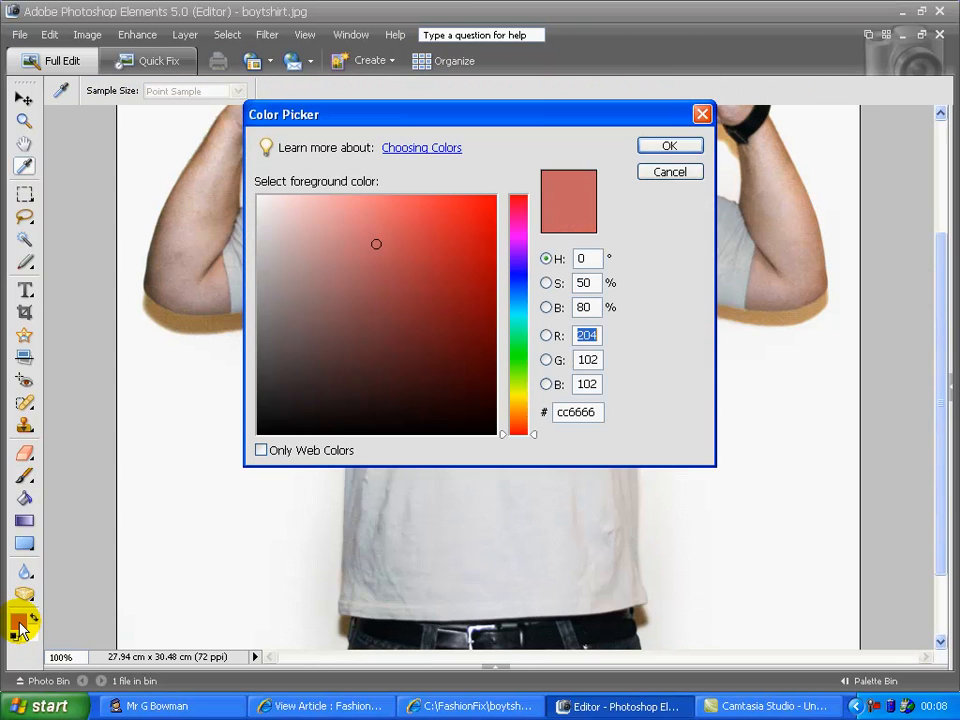
drag(520, 222, 522, 276)
mouse_move(379, 249)
mouse_down()
mouse_move(446, 223)
mouse_move(356, 214)
mouse_move(377, 352)
mouse_move(392, 246)
mouse_move(481, 213)
mouse_up()
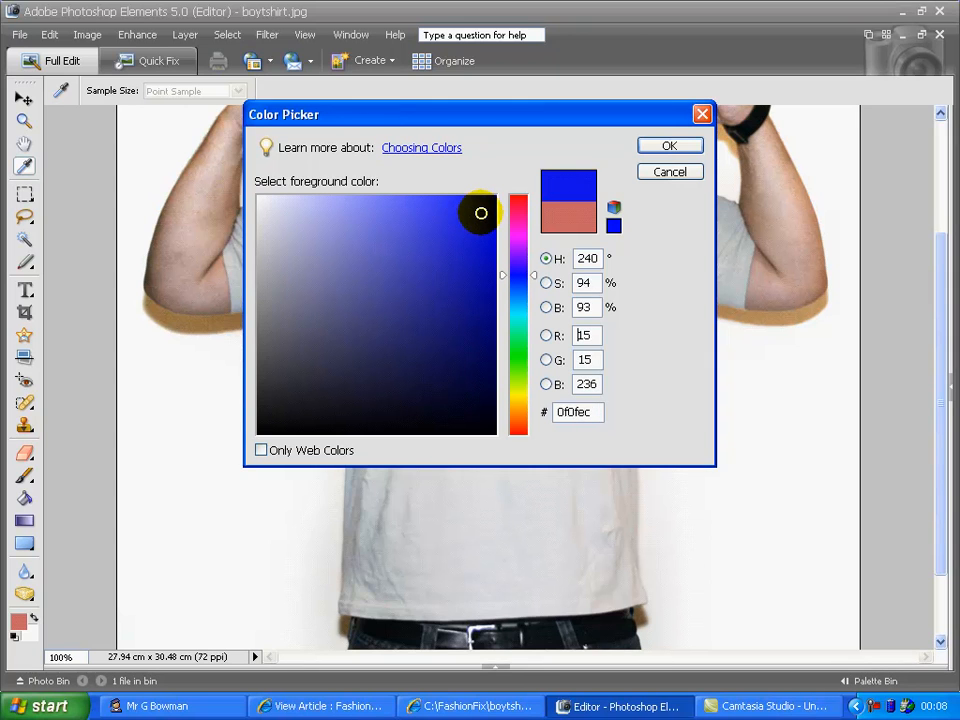
click(684, 146)
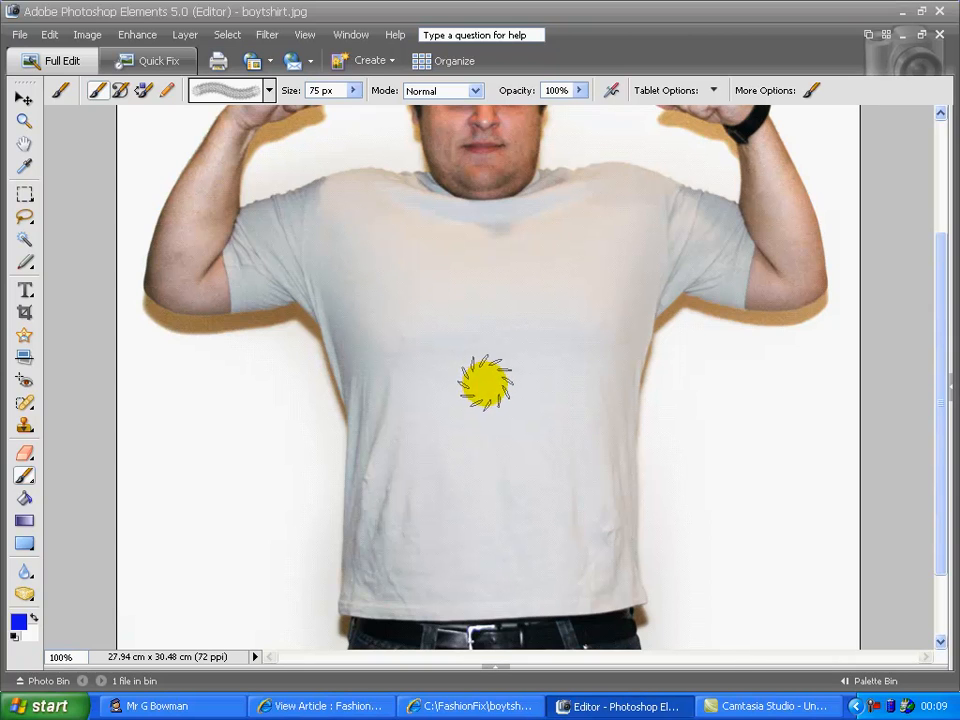
mouse_move(535, 461)
mouse_down()
mouse_move(572, 525)
mouse_move(552, 541)
mouse_move(425, 541)
mouse_move(423, 505)
mouse_move(486, 420)
mouse_move(576, 244)
mouse_move(523, 222)
mouse_move(381, 223)
mouse_up()
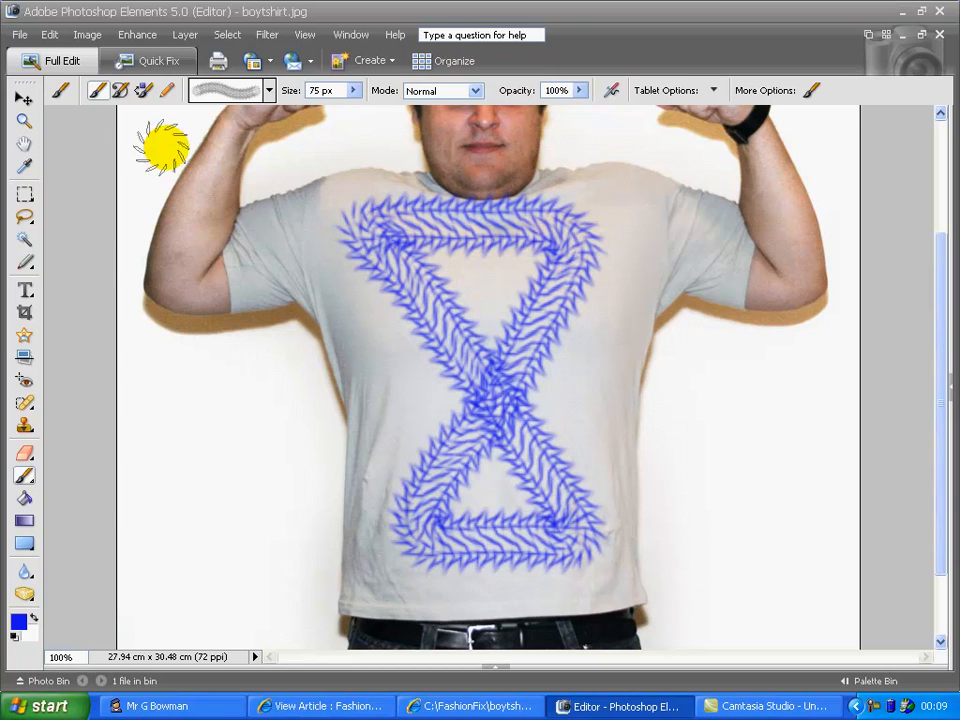
Choose the Plastic Wrap - Dark 40 pixels brush from the Faux Finish Brushes set and enable the airbrush option.
click(268, 90)
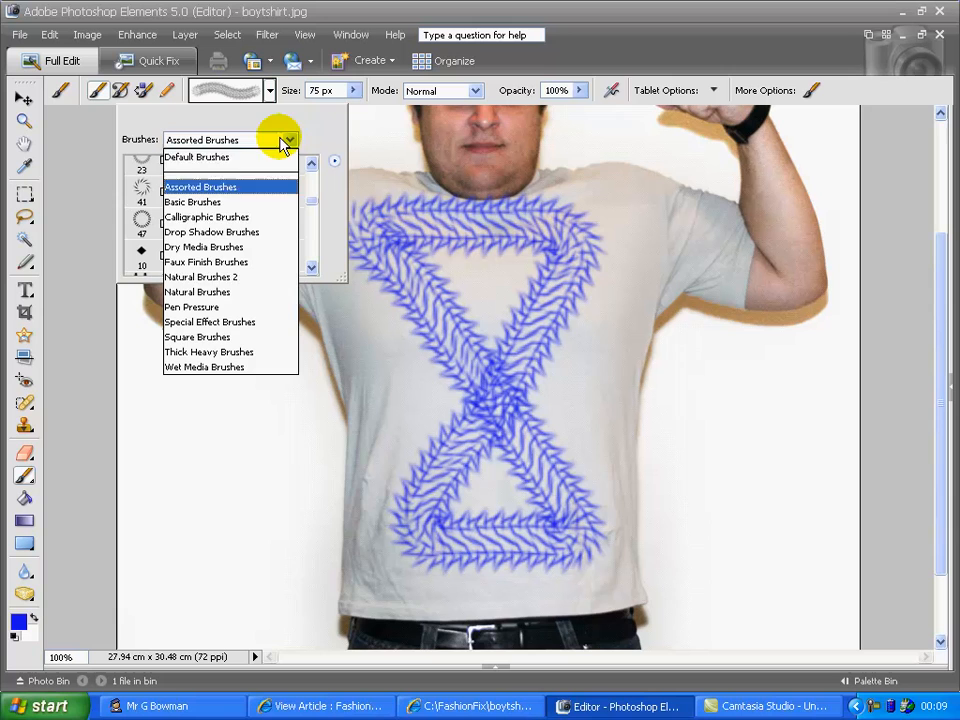
click(248, 262)
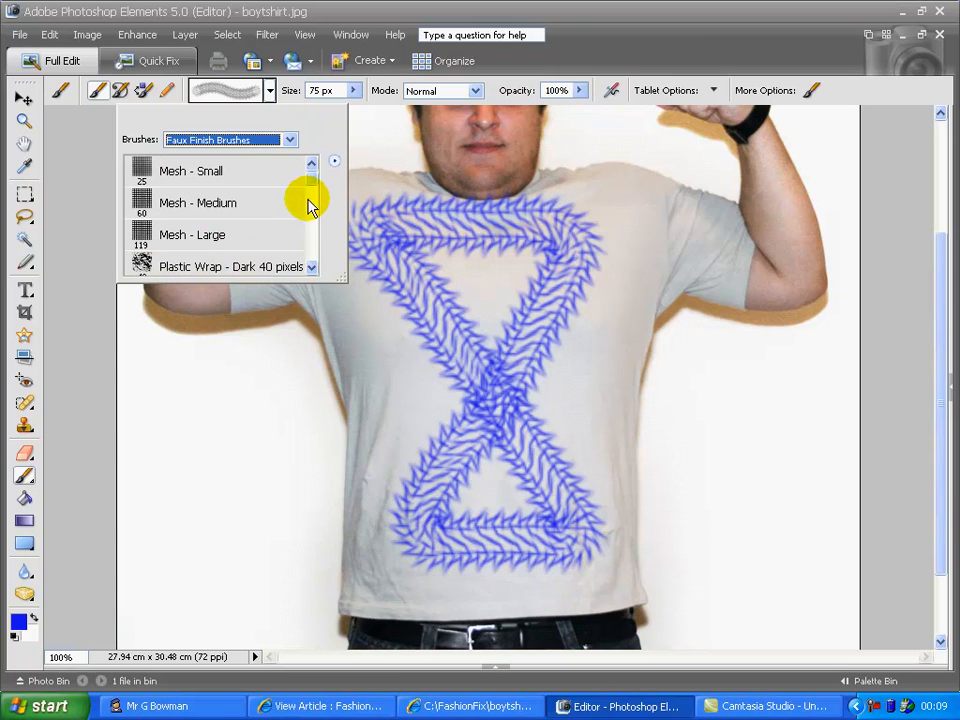
click(245, 264)
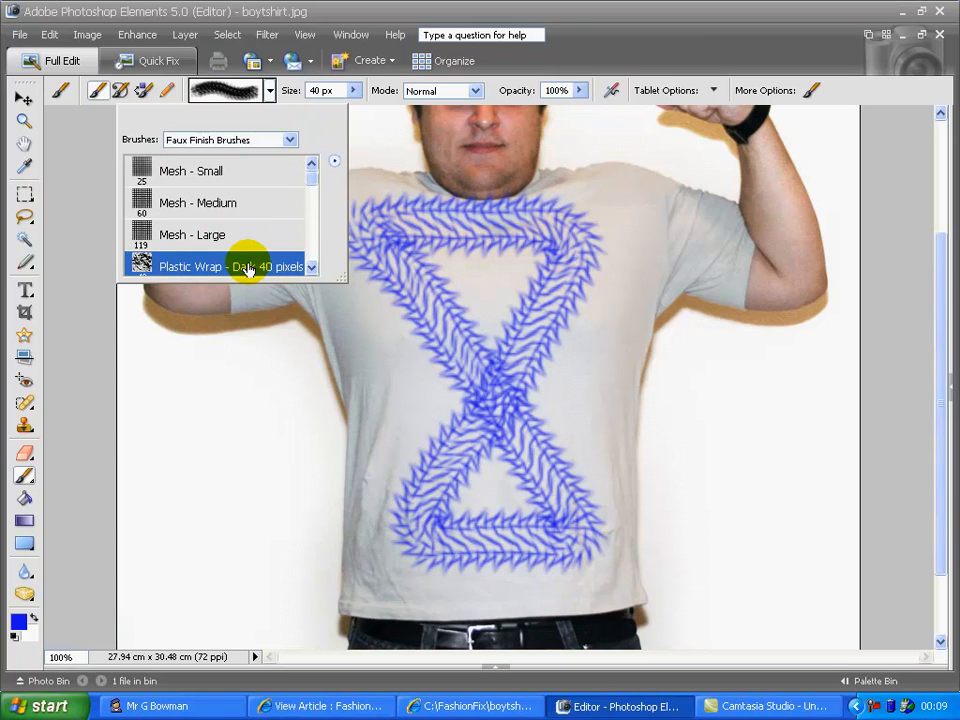
click(613, 91)
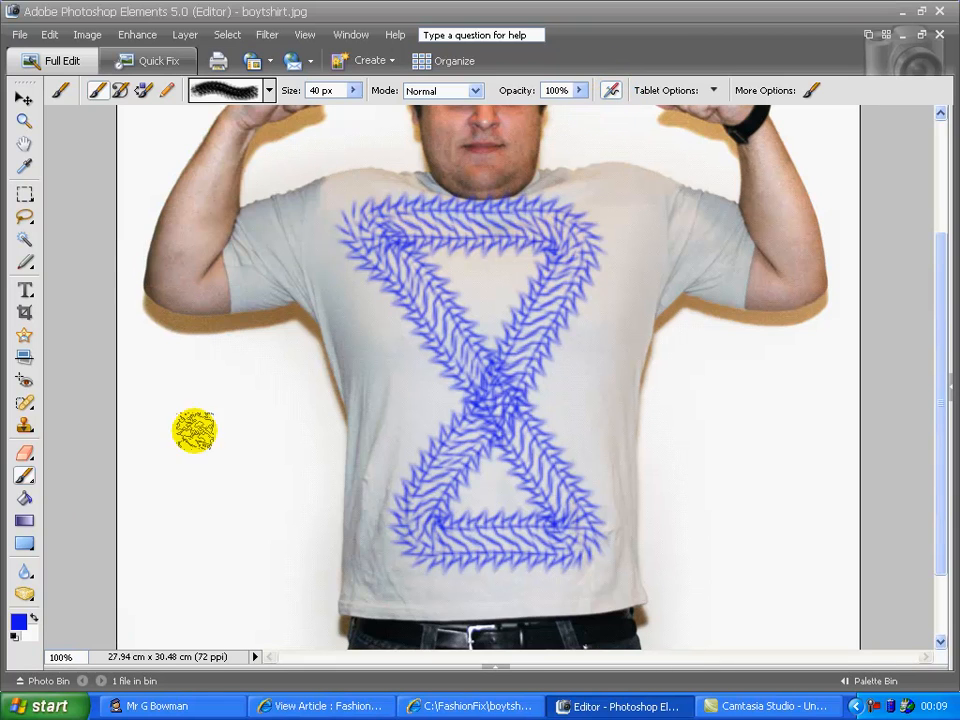
Set the foreground colour to red (#da1d1d) and reduce the brush size to 17 px.
click(15, 635)
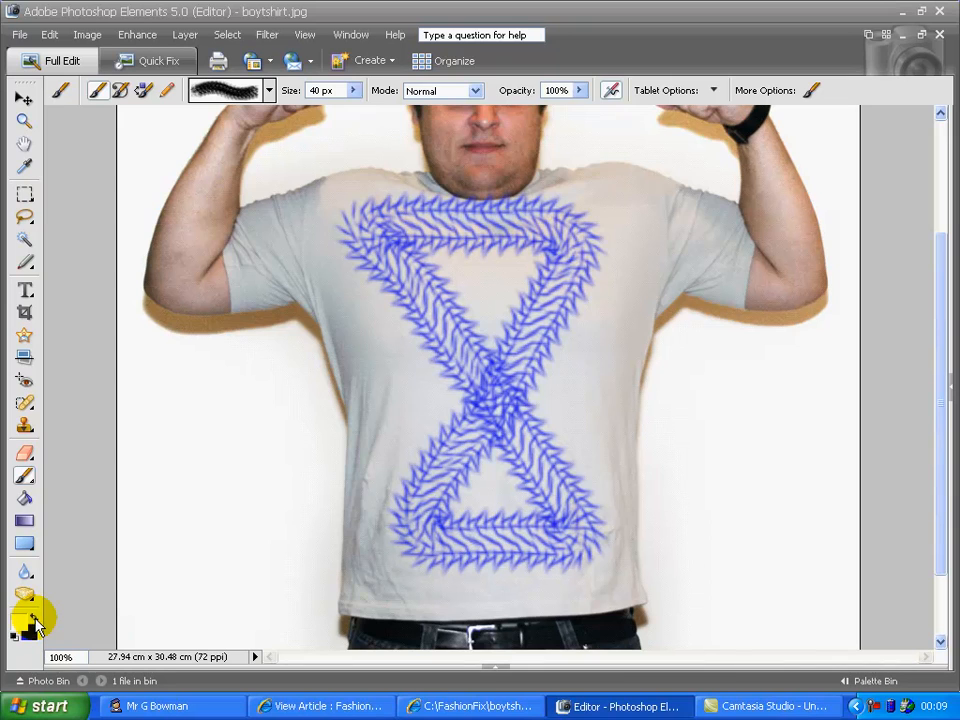
click(464, 231)
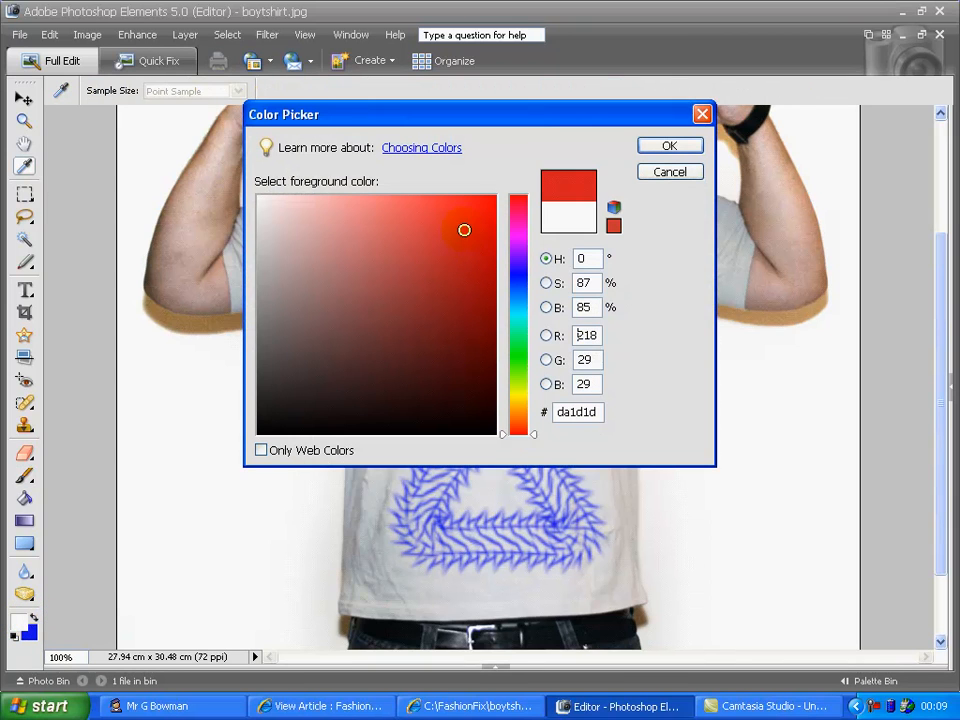
click(669, 147)
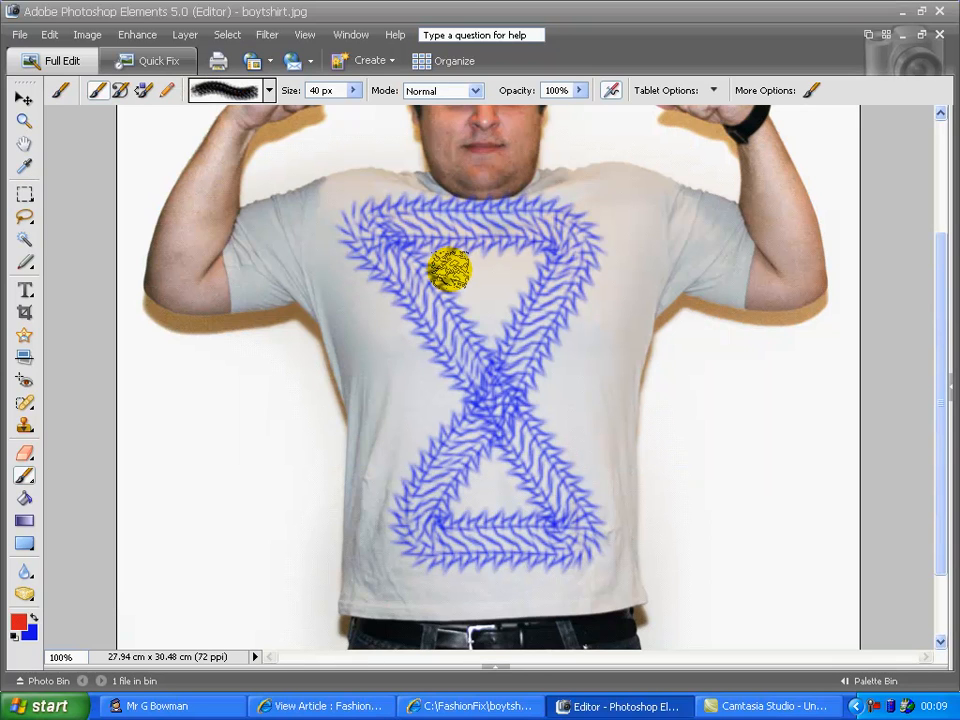
click(352, 90)
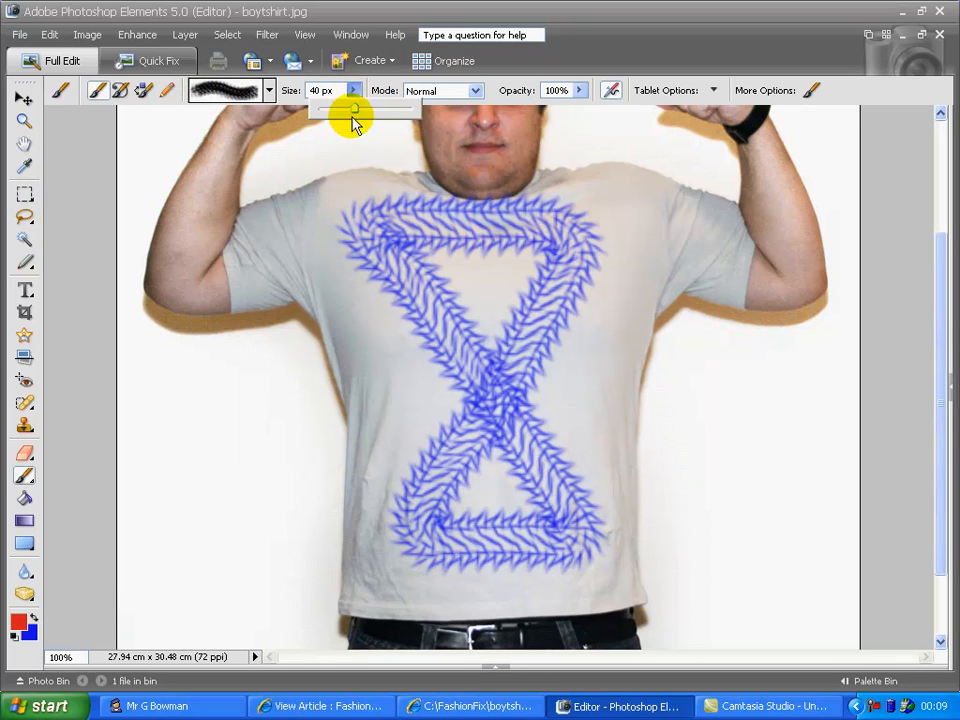
drag(348, 114, 334, 115)
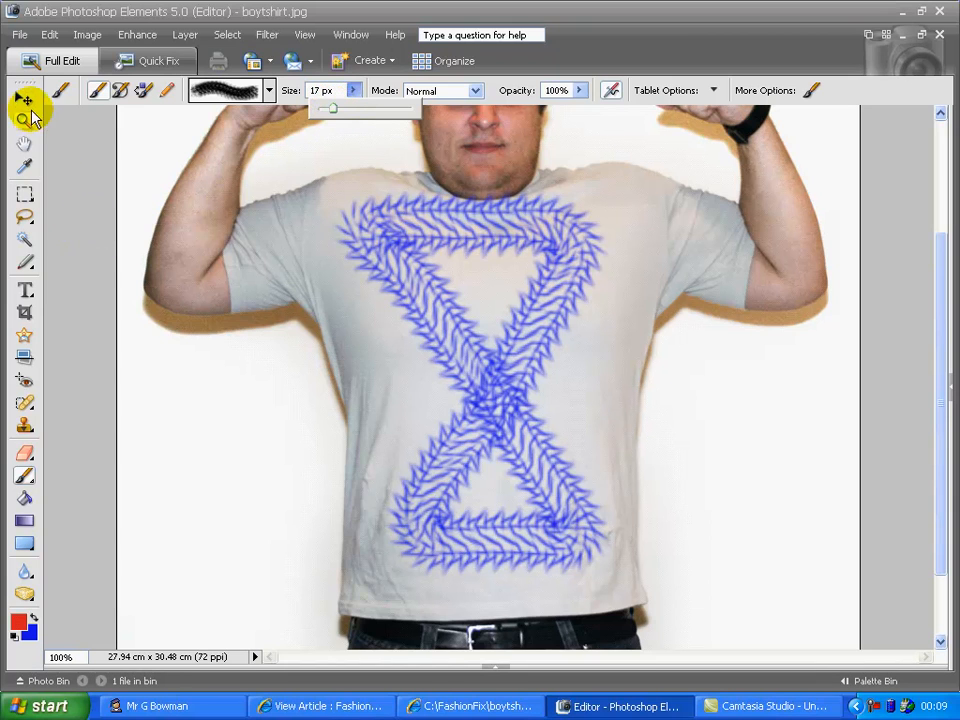
Paint a filled red triangle inside the hourglass's upper half, working at 300% magnification with the Brush tool.
click(24, 120)
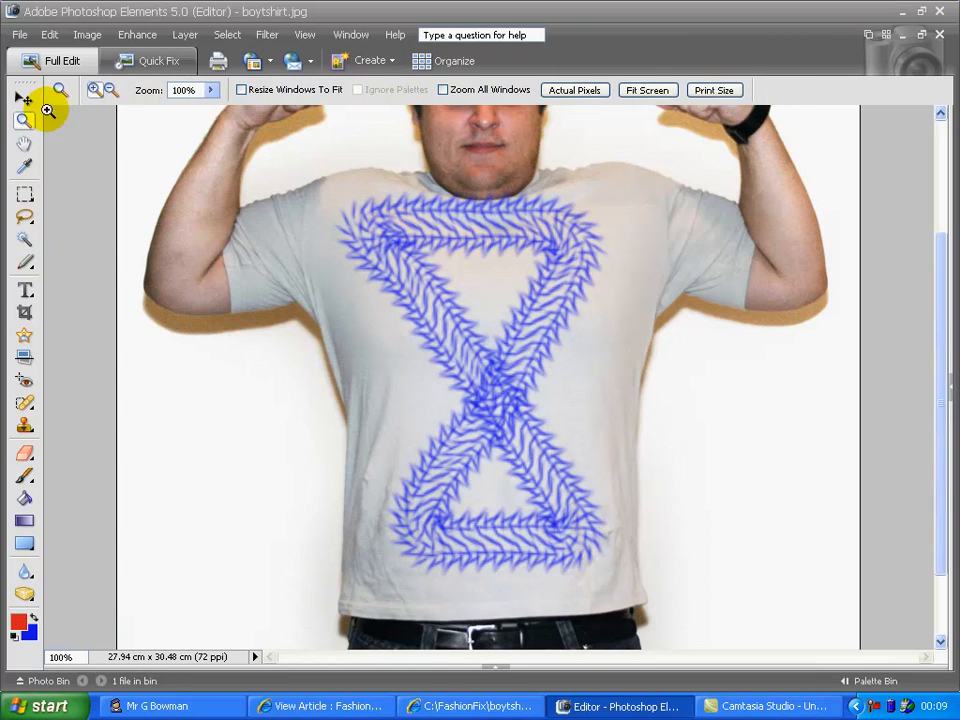
click(479, 287)
click(501, 274)
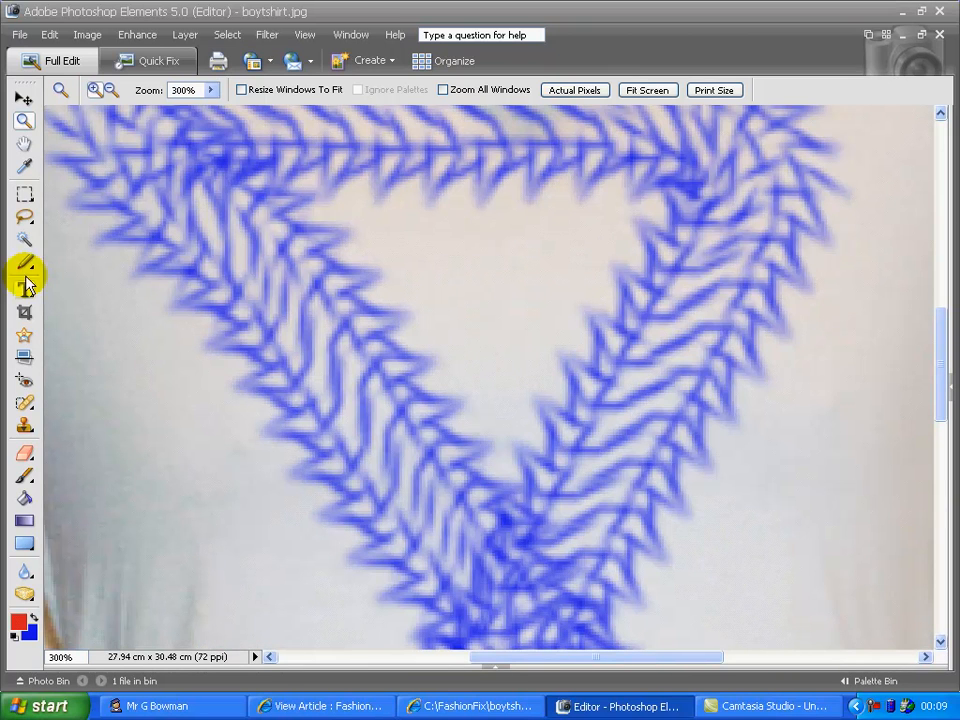
click(24, 474)
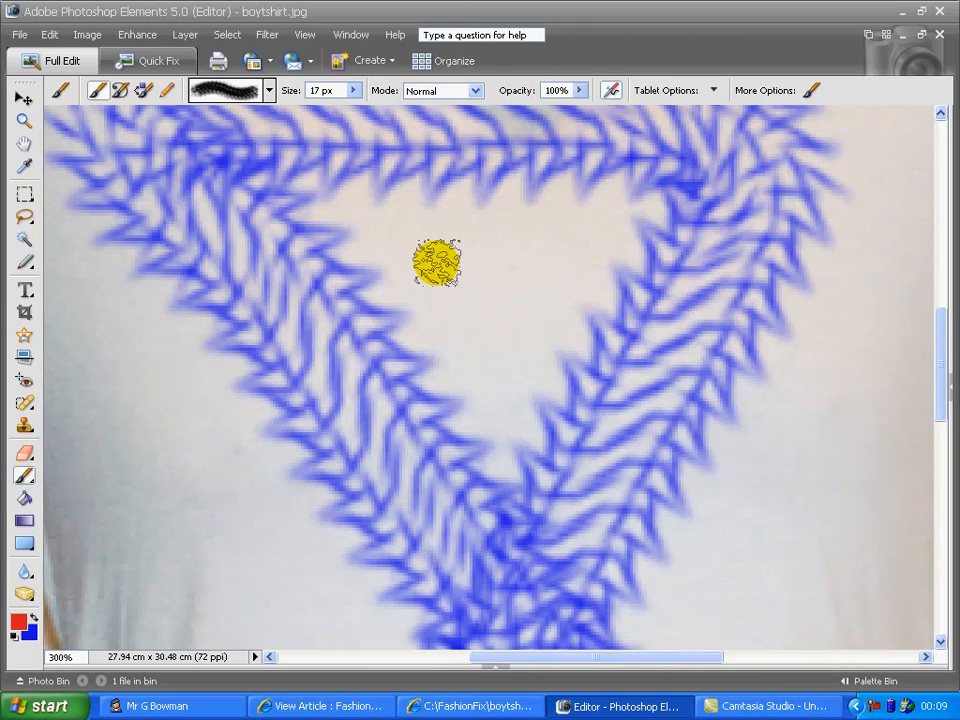
mouse_move(400, 241)
mouse_down()
mouse_move(576, 240)
mouse_move(504, 392)
mouse_move(396, 255)
mouse_move(510, 278)
mouse_move(487, 325)
mouse_move(501, 264)
mouse_move(527, 257)
mouse_move(490, 347)
mouse_up()
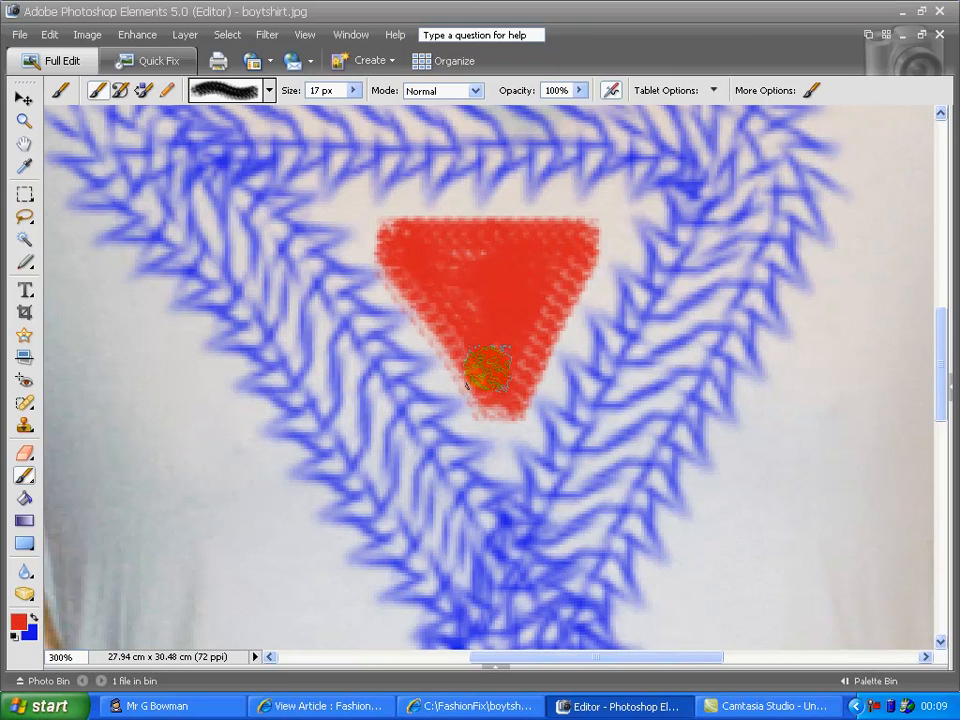
Paint a red triangle inside the hourglass's lower half with the airbrush off, and return the view to 100%.
drag(942, 330, 942, 432)
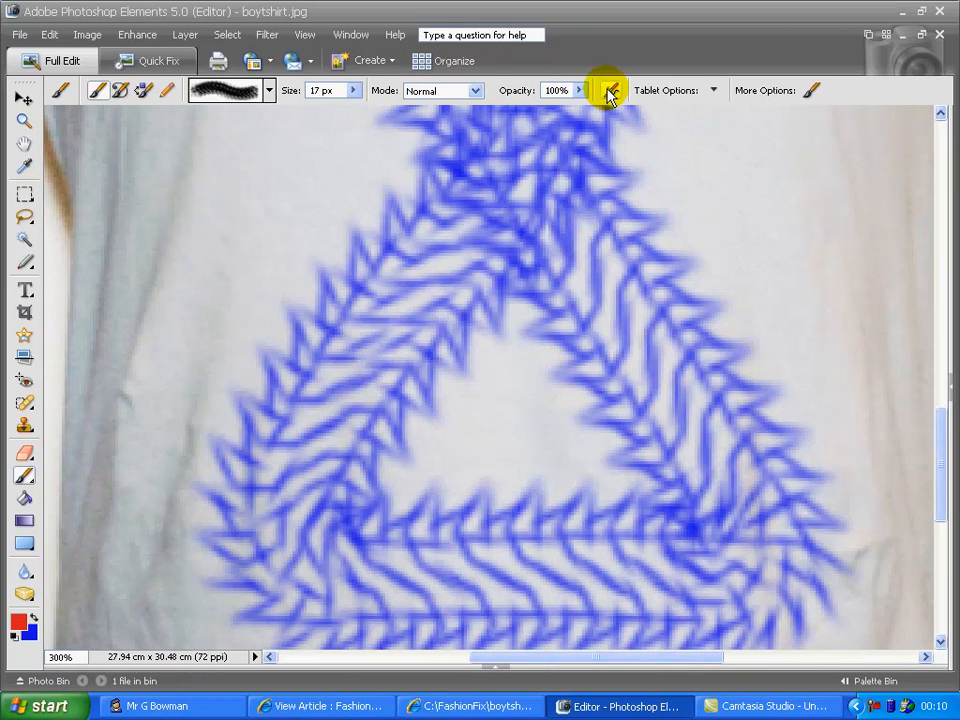
mouse_move(424, 484)
mouse_down()
mouse_move(459, 417)
mouse_move(489, 397)
mouse_move(507, 352)
mouse_move(529, 360)
mouse_move(559, 481)
mouse_move(479, 463)
mouse_move(546, 385)
mouse_move(585, 463)
mouse_move(514, 435)
mouse_up()
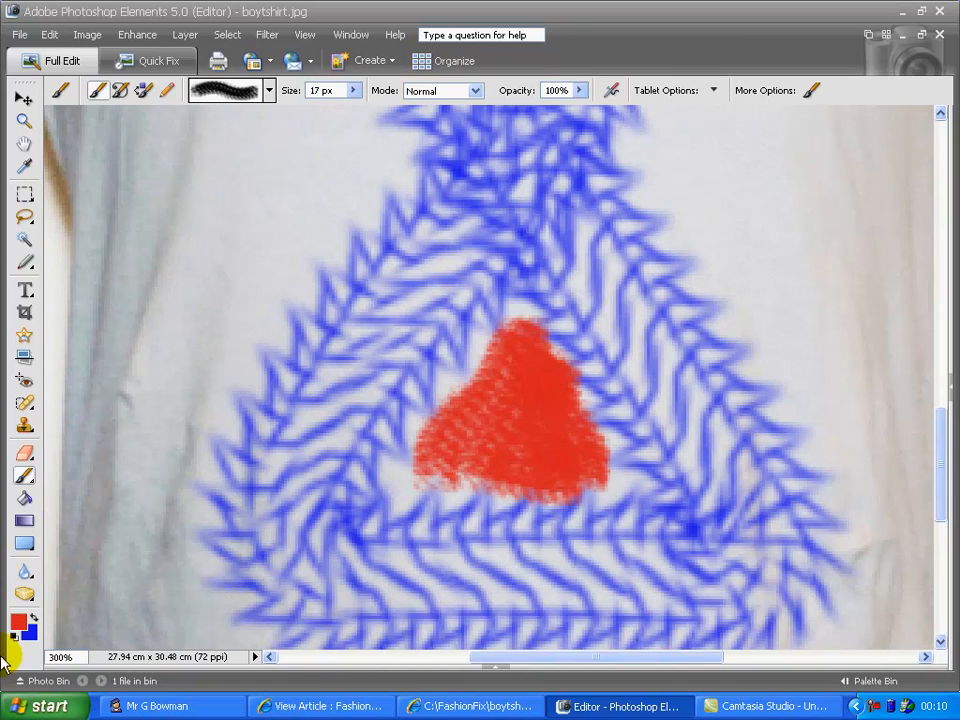
double_click(24, 122)
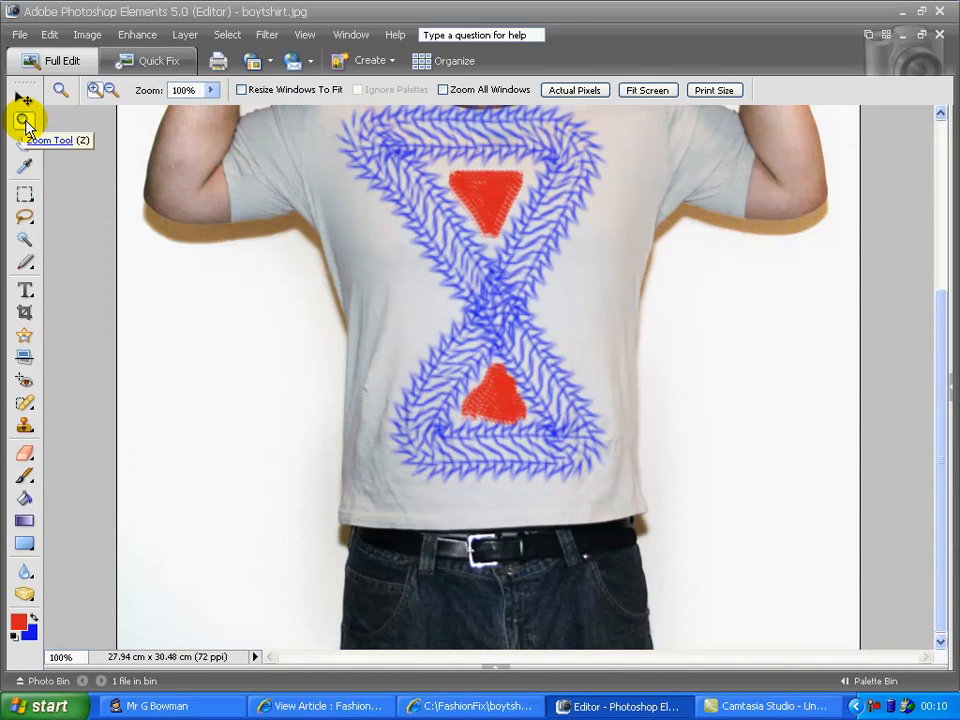
drag(943, 364, 939, 332)
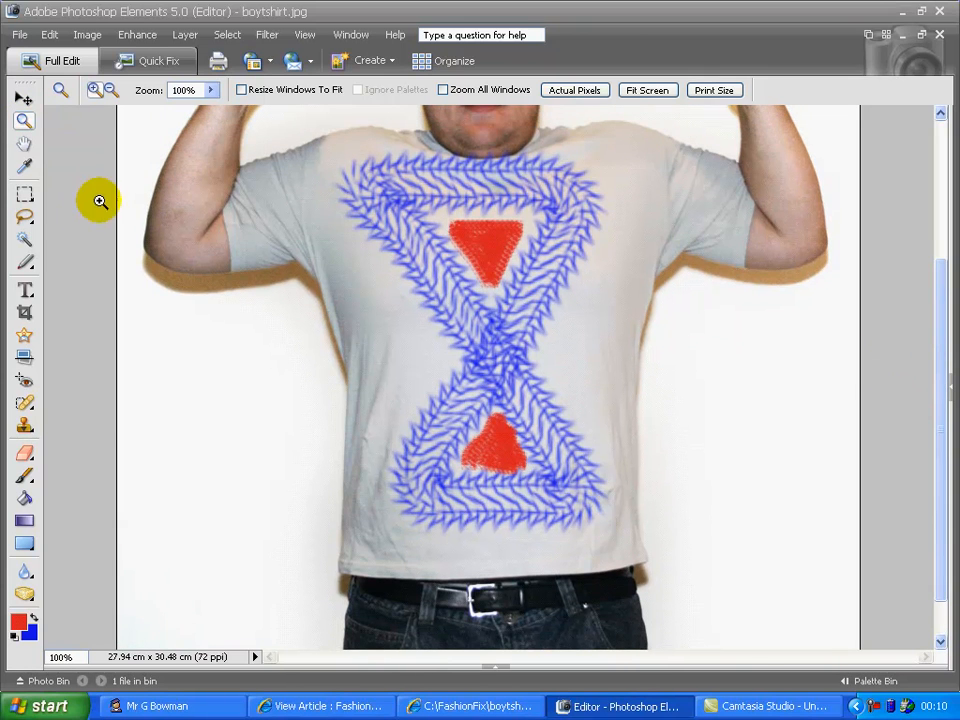
Activate the Horizontal Type tool and set its font to Space Bd BT.
click(25, 292)
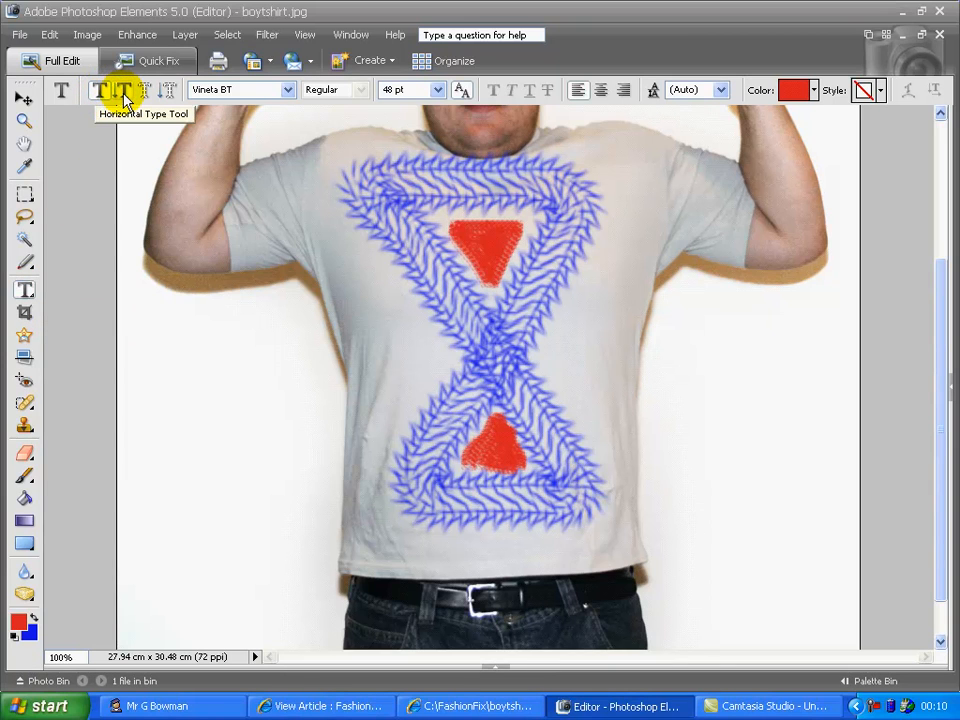
click(287, 91)
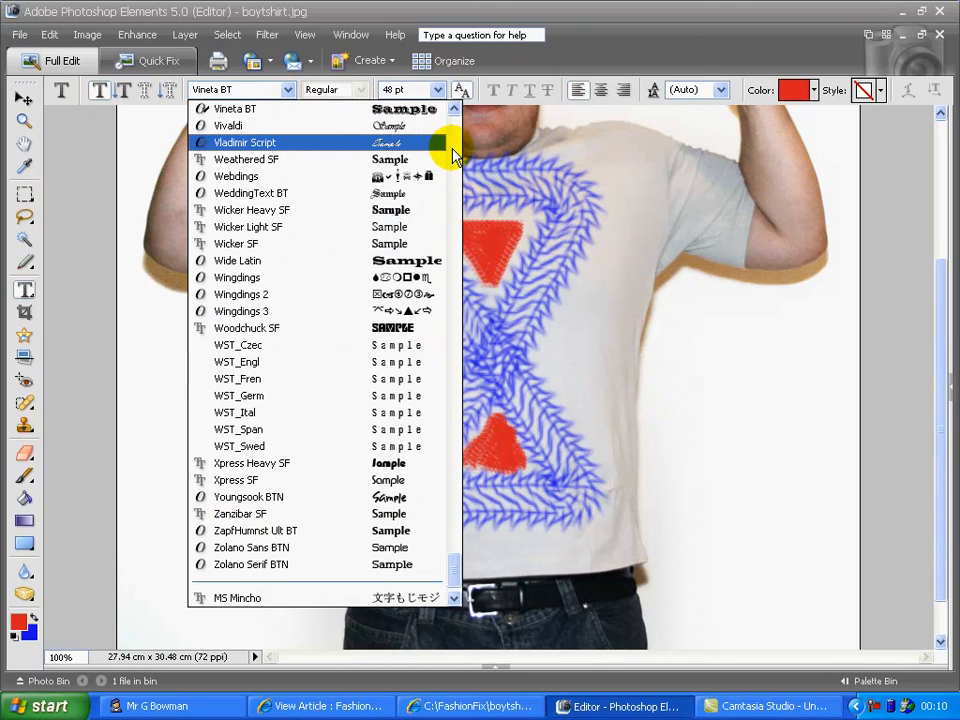
click(455, 145)
click(455, 145)
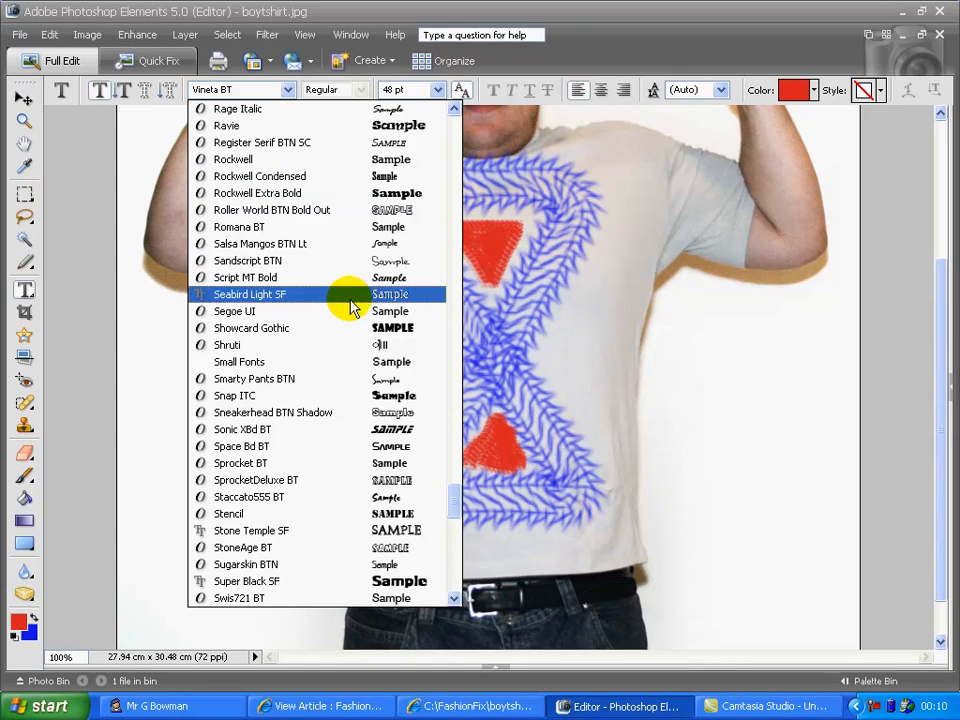
click(304, 446)
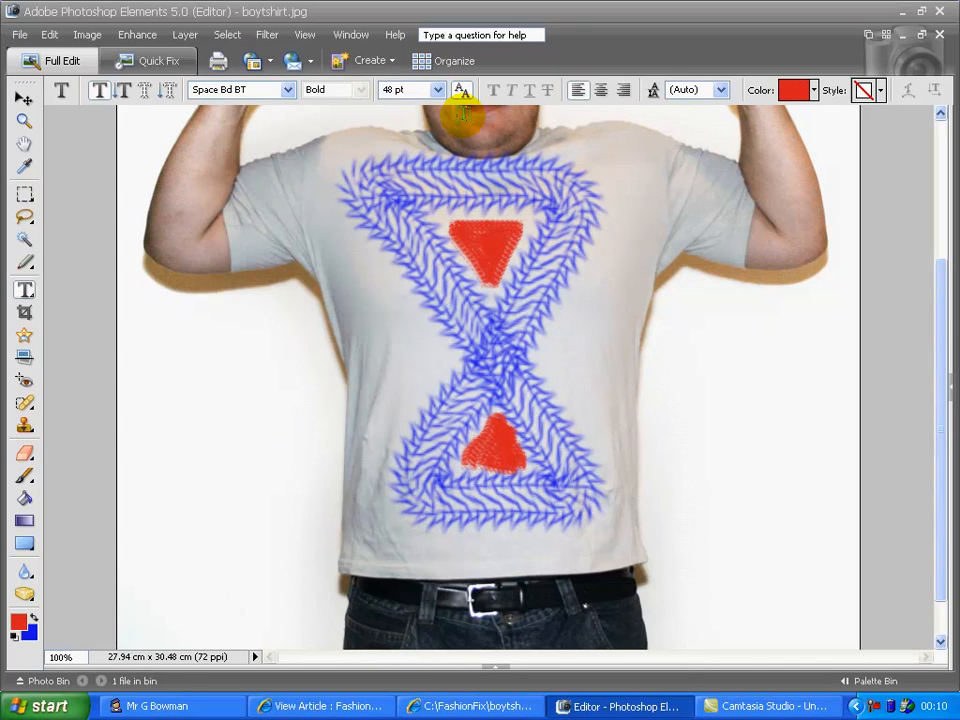
Set the type size to the custom value 52 pt.
click(438, 90)
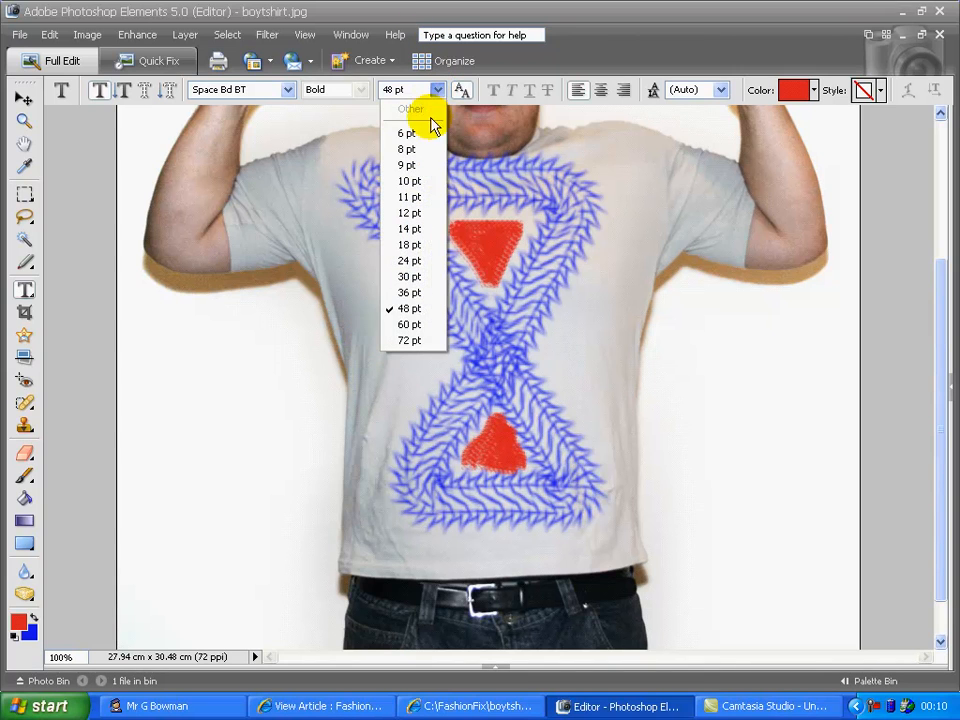
click(416, 325)
drag(391, 90, 371, 92)
text(52)
key(Return)
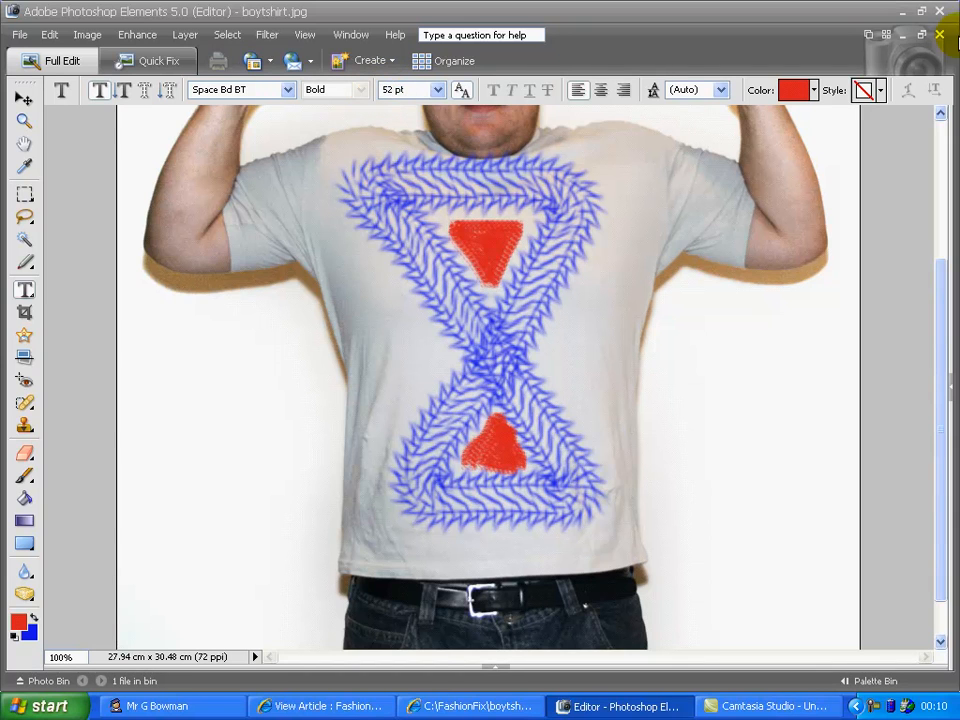
click(721, 90)
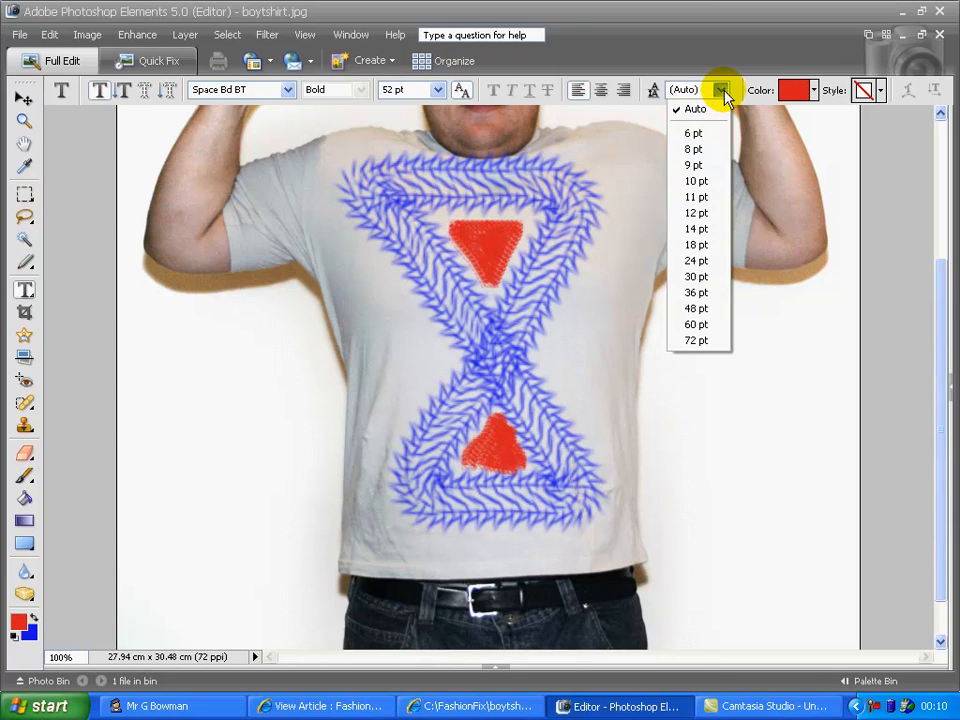
click(724, 61)
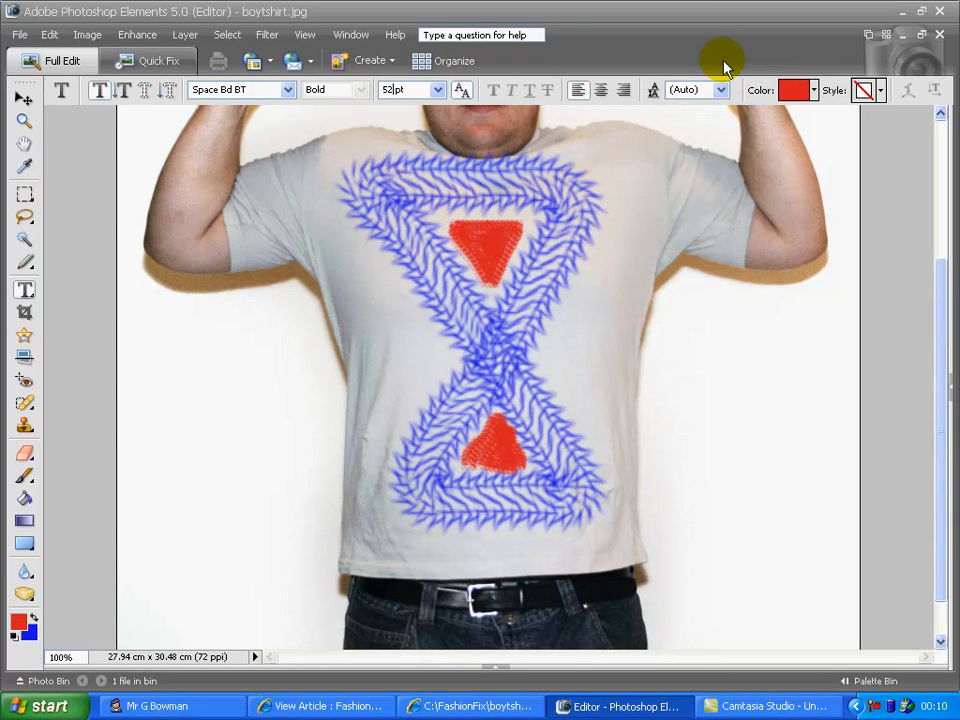
click(815, 90)
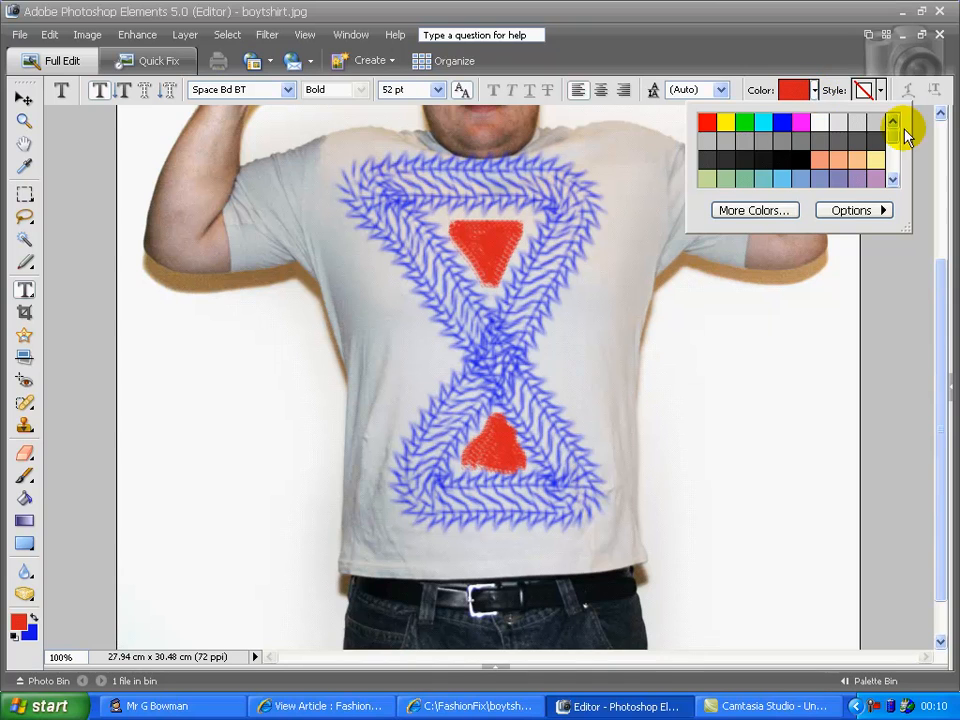
click(868, 90)
click(868, 88)
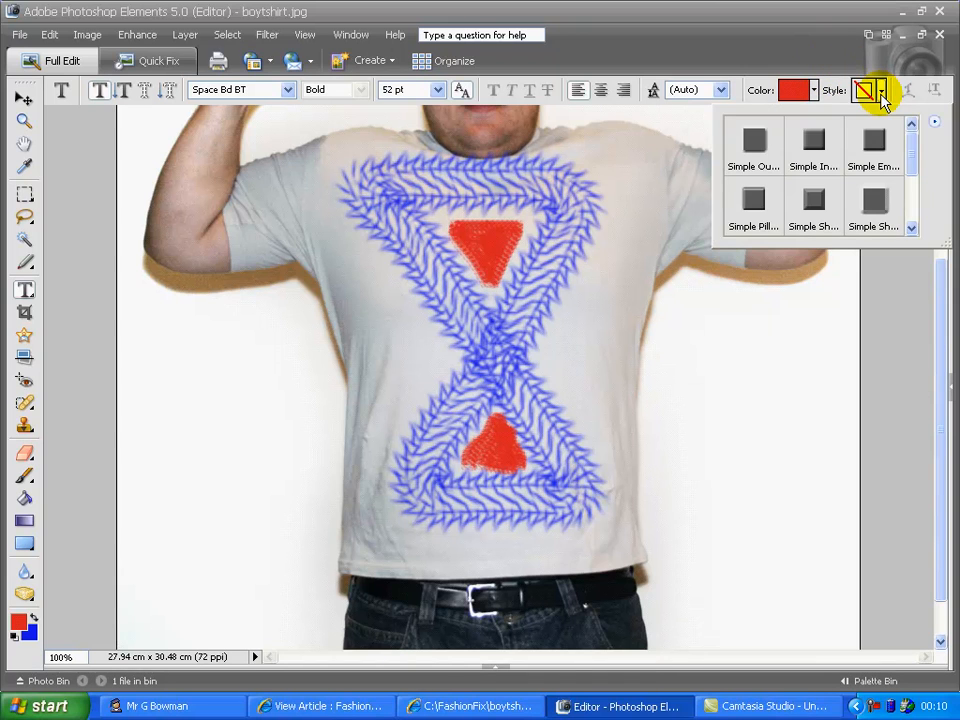
mouse_move(910, 145)
mouse_down()
mouse_move(910, 198)
mouse_move(911, 161)
mouse_up()
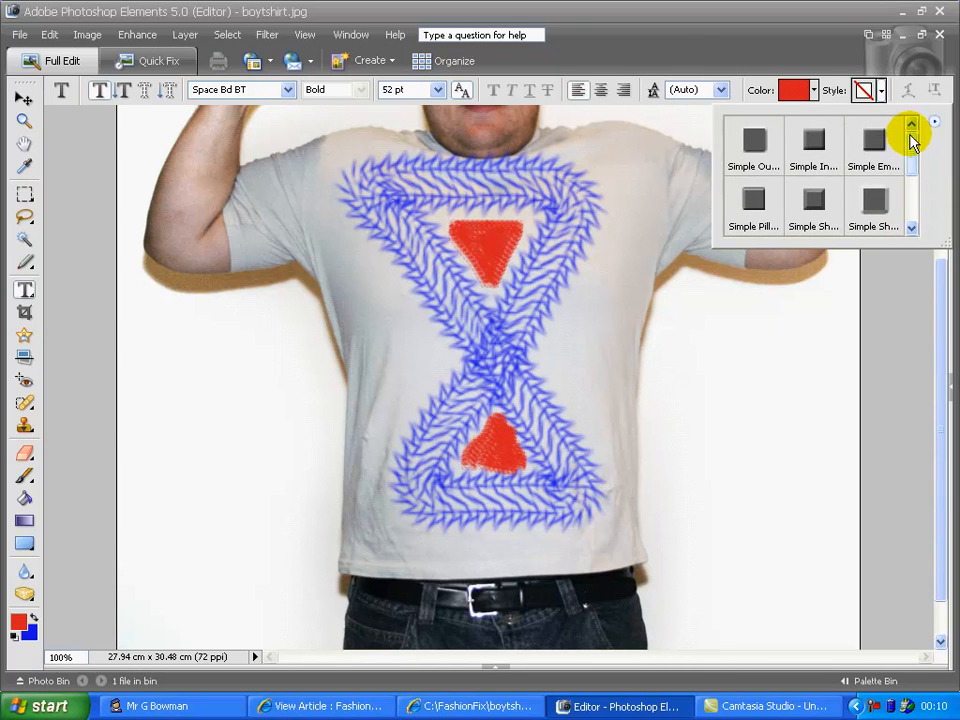
Set the text colour to the light green #47fa64 using the Color Picker, keeping the Type tool active.
click(815, 90)
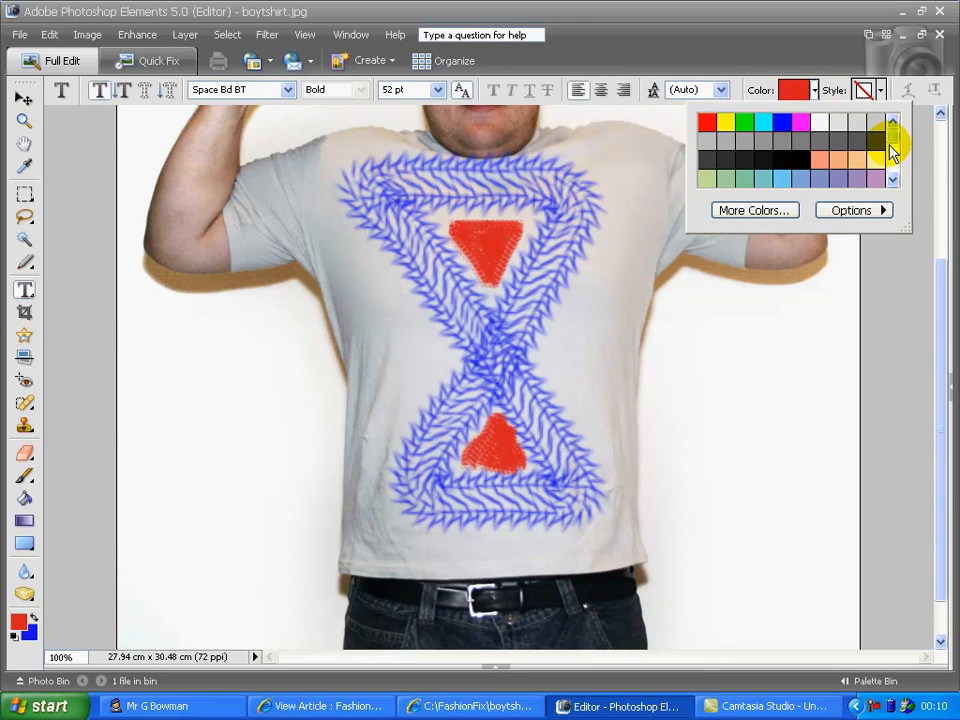
click(894, 177)
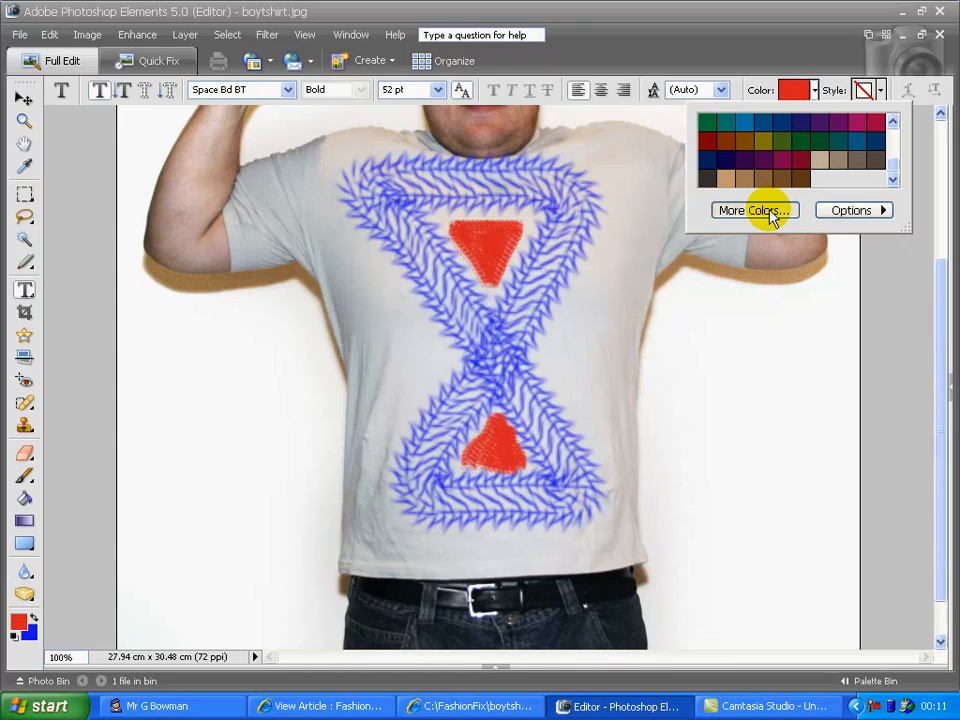
click(770, 212)
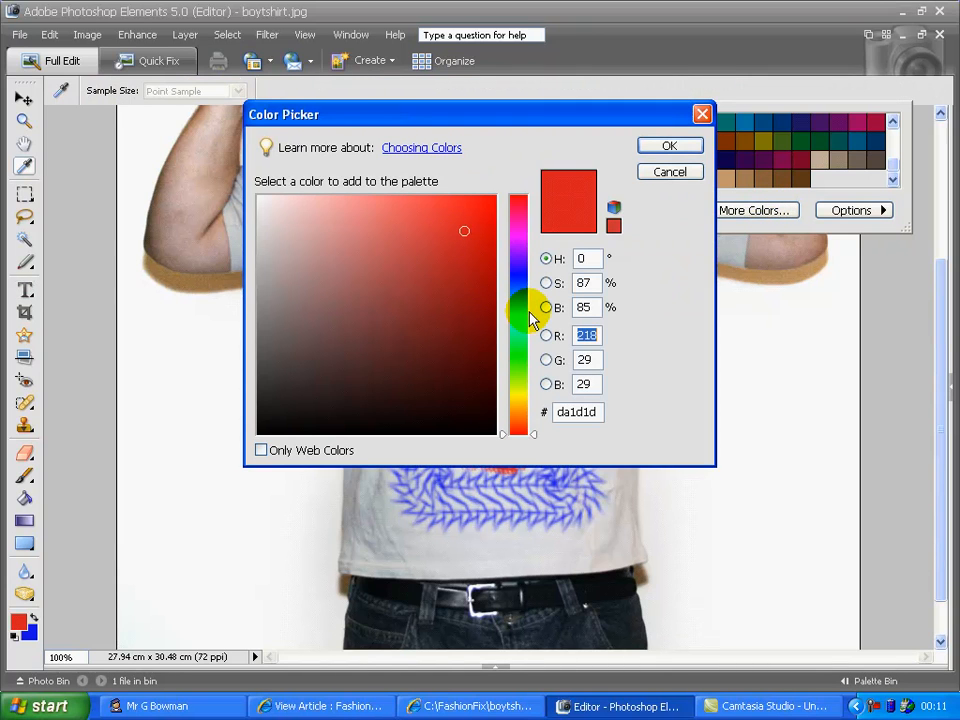
drag(520, 362, 519, 356)
mouse_move(480, 210)
mouse_down()
mouse_move(429, 210)
mouse_move(428, 200)
mouse_up()
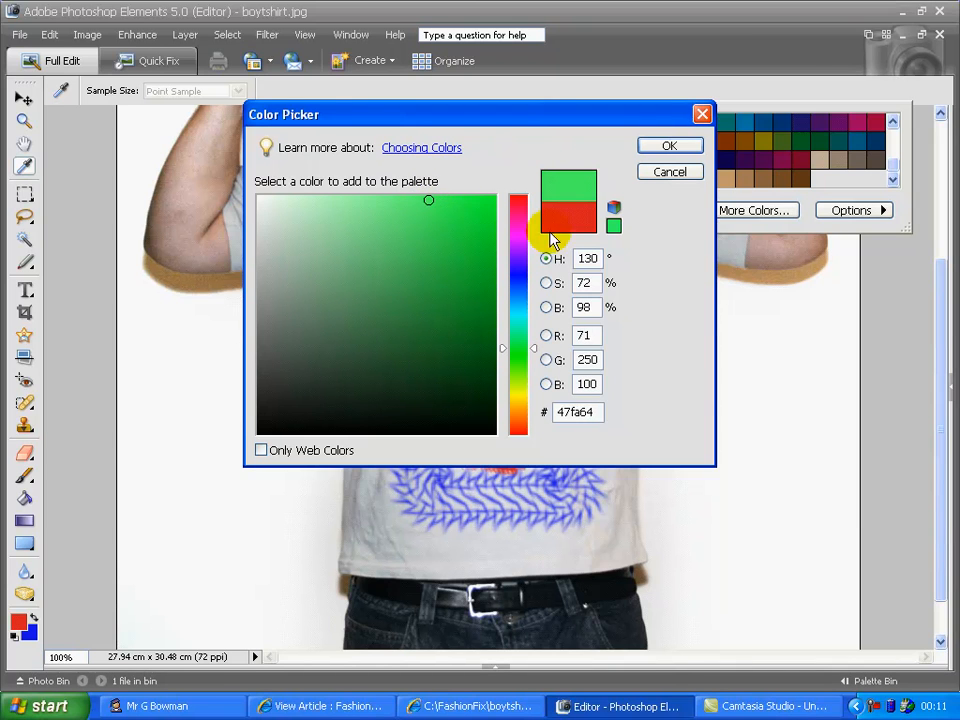
click(669, 147)
key(t)
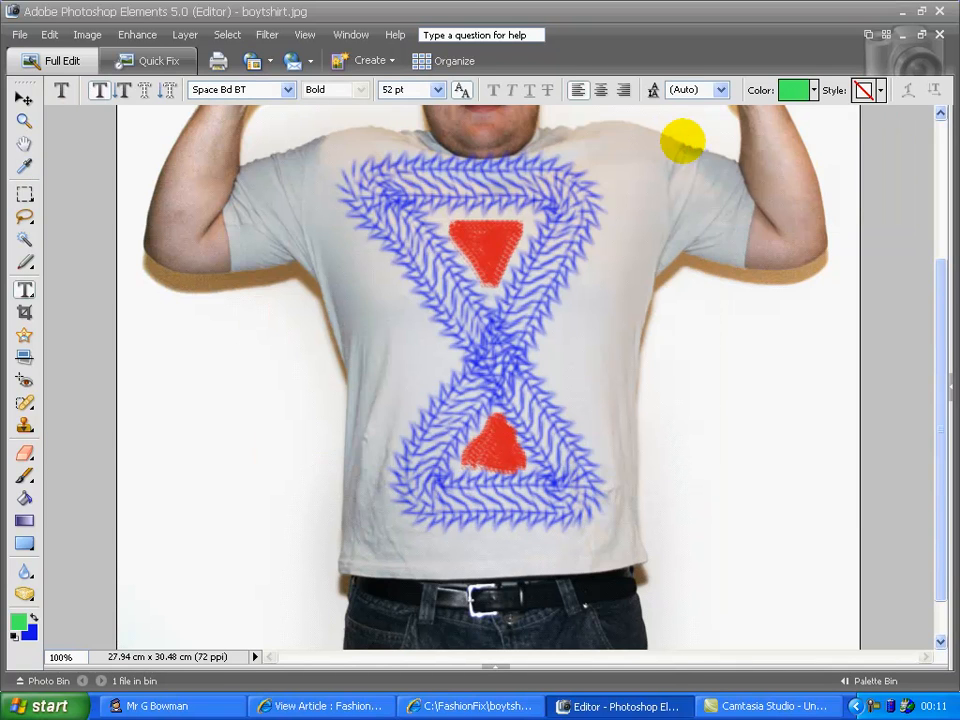
Pick the first "Simple Sh..." bevel style and add the two-line text "I LOVE MY" / "T-SHIRT" across the hourglass's waist.
click(882, 92)
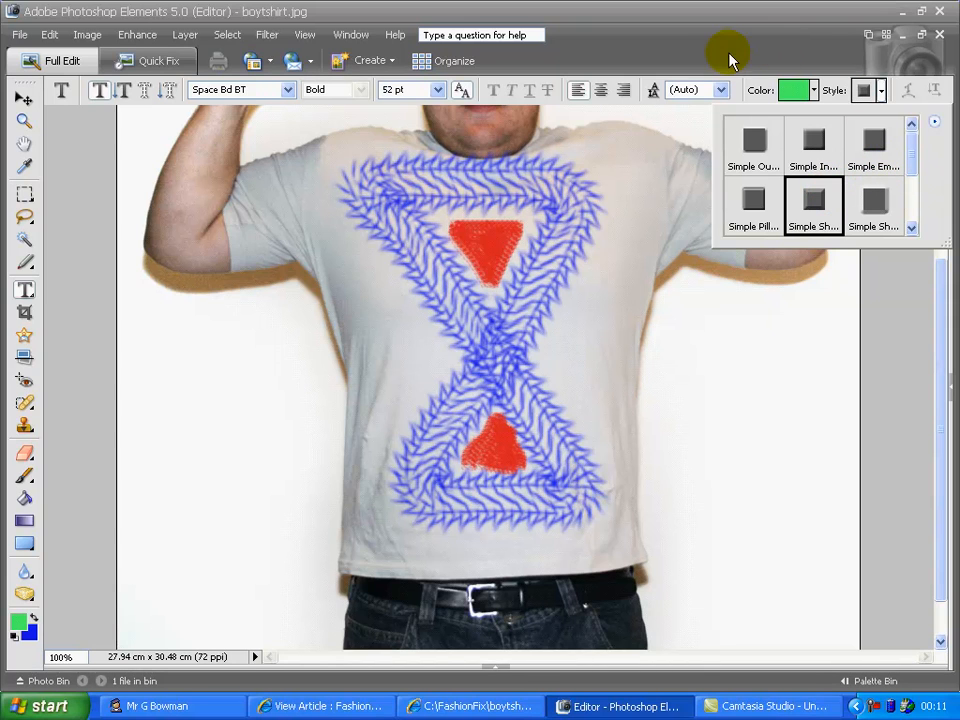
click(370, 337)
click(370, 337)
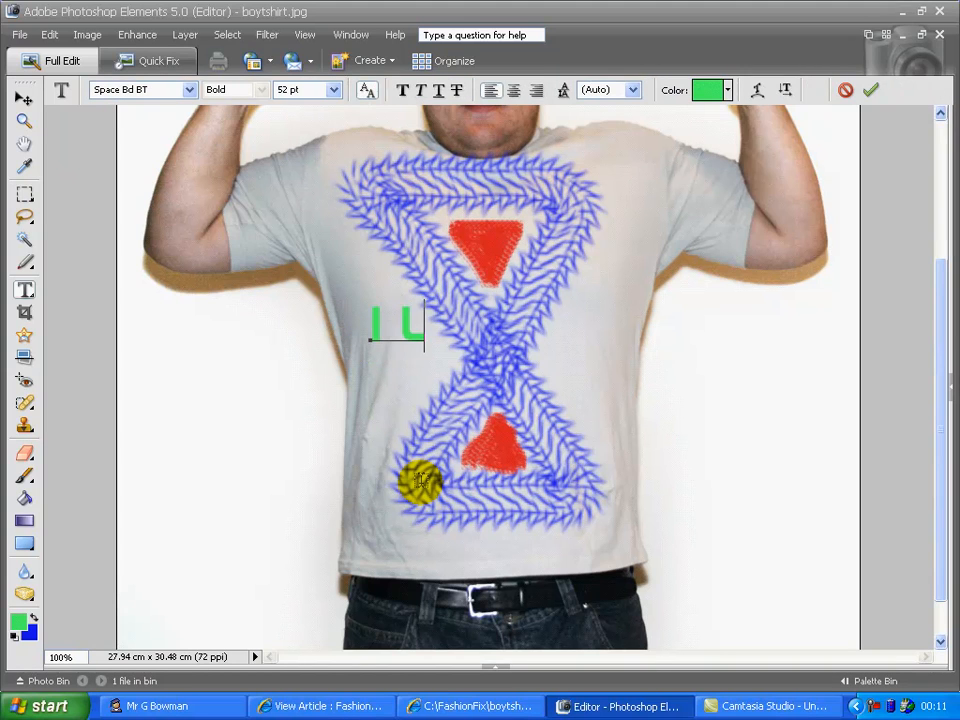
text(I LOVE MY)
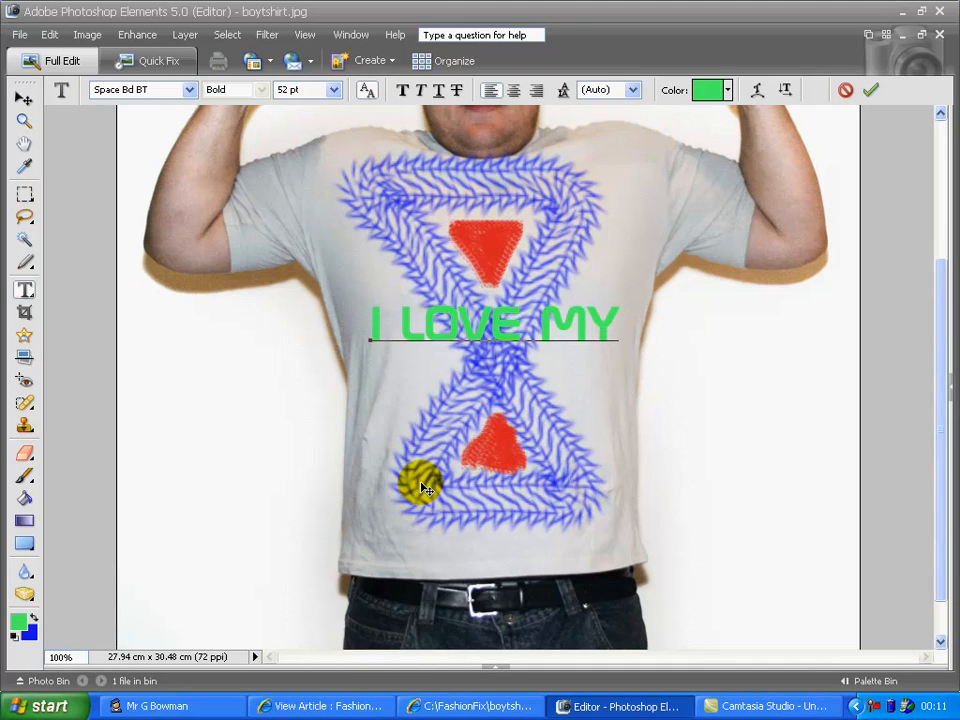
text( T-S)
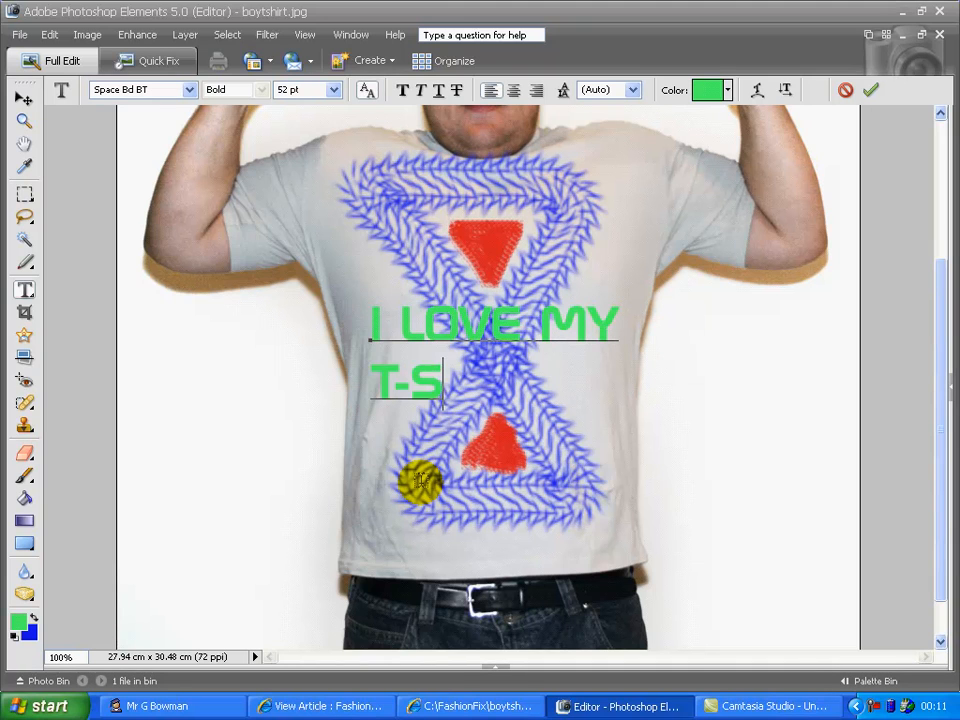
text(HIRT)
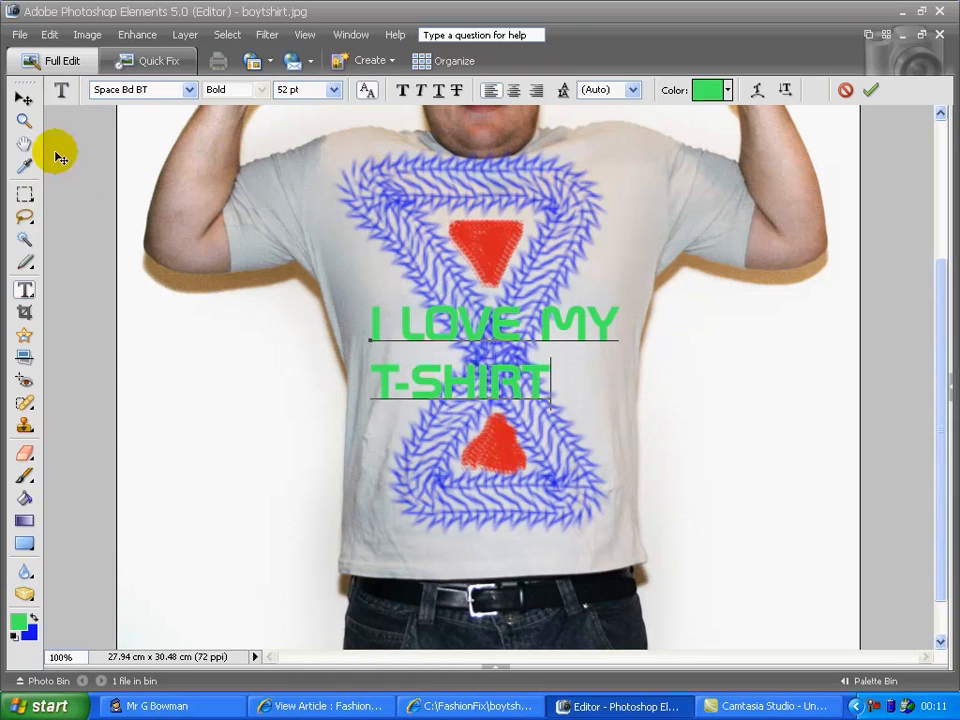
click(23, 97)
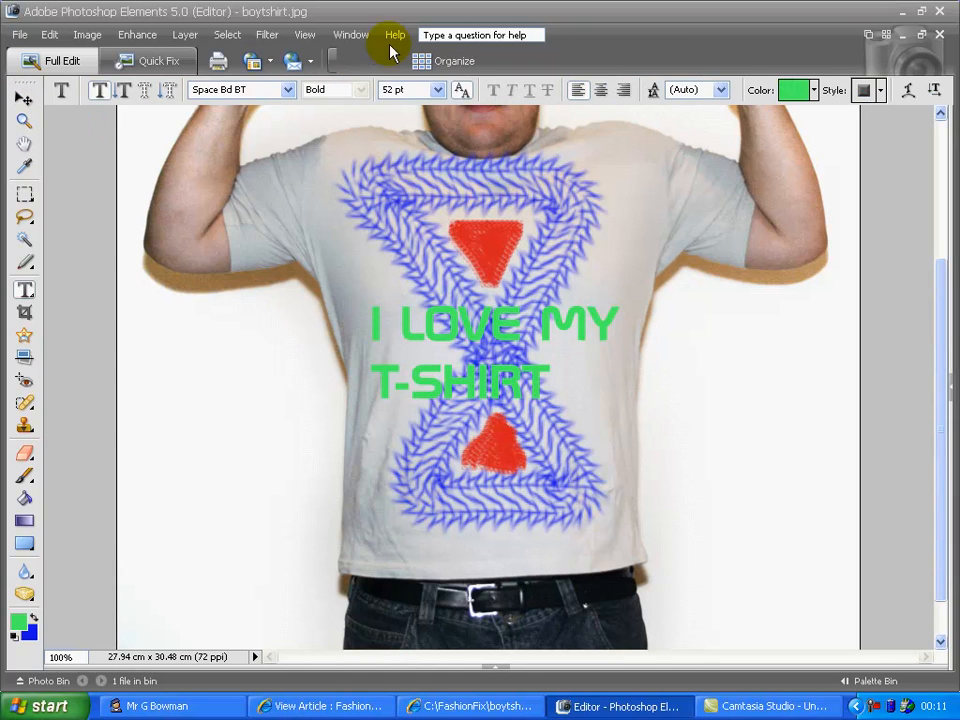
Format both lines of the shirt text in Super Black SF at 48 pt with centred alignment.
click(540, 389)
drag(540, 389, 354, 306)
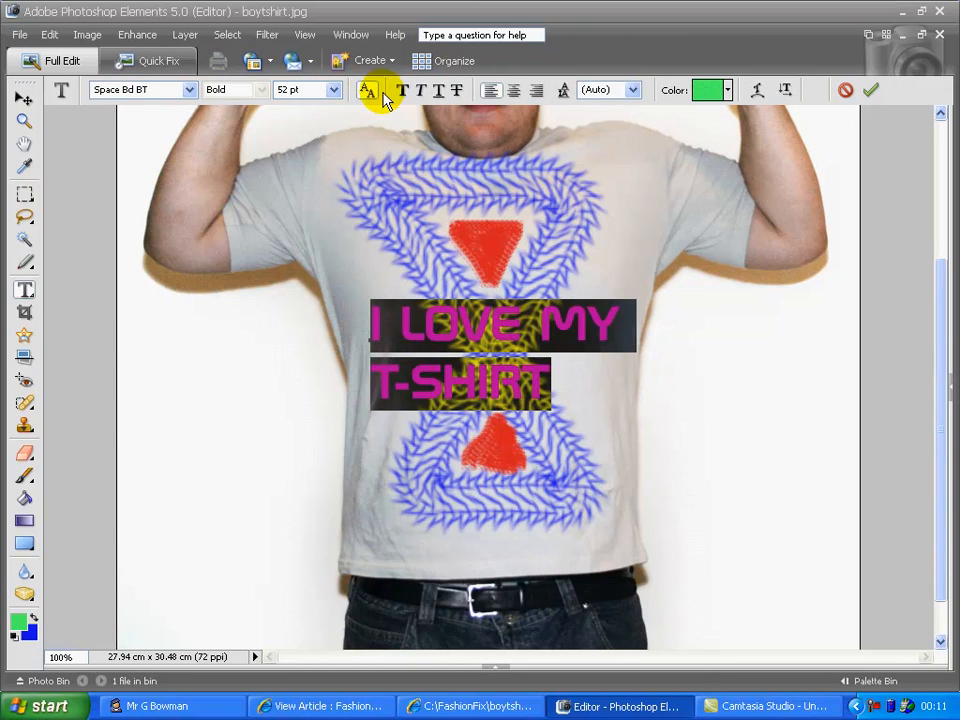
click(189, 89)
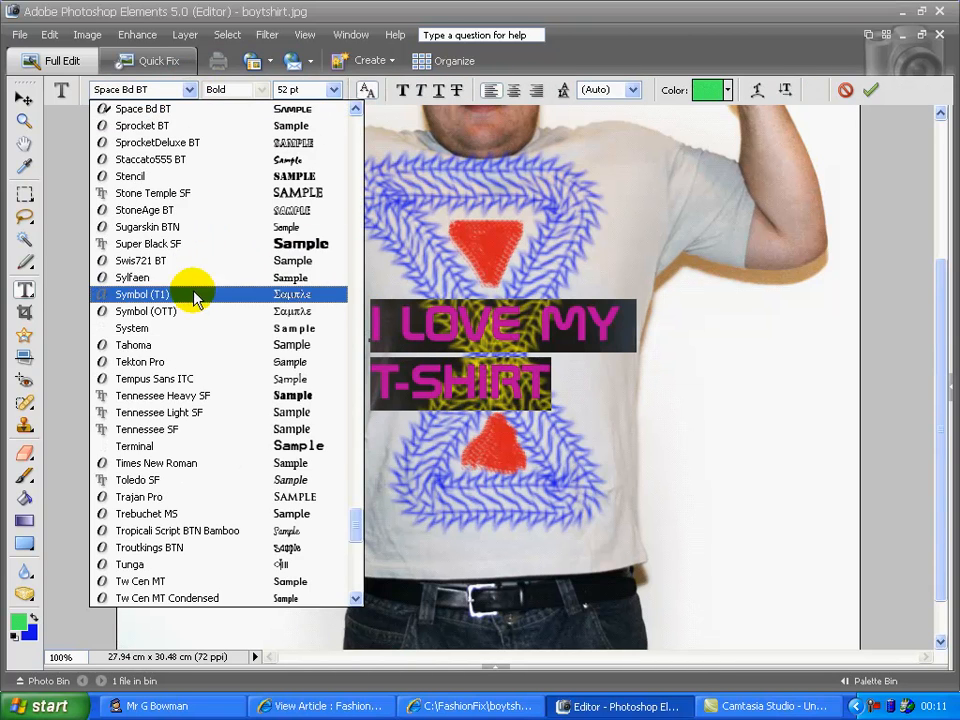
click(190, 246)
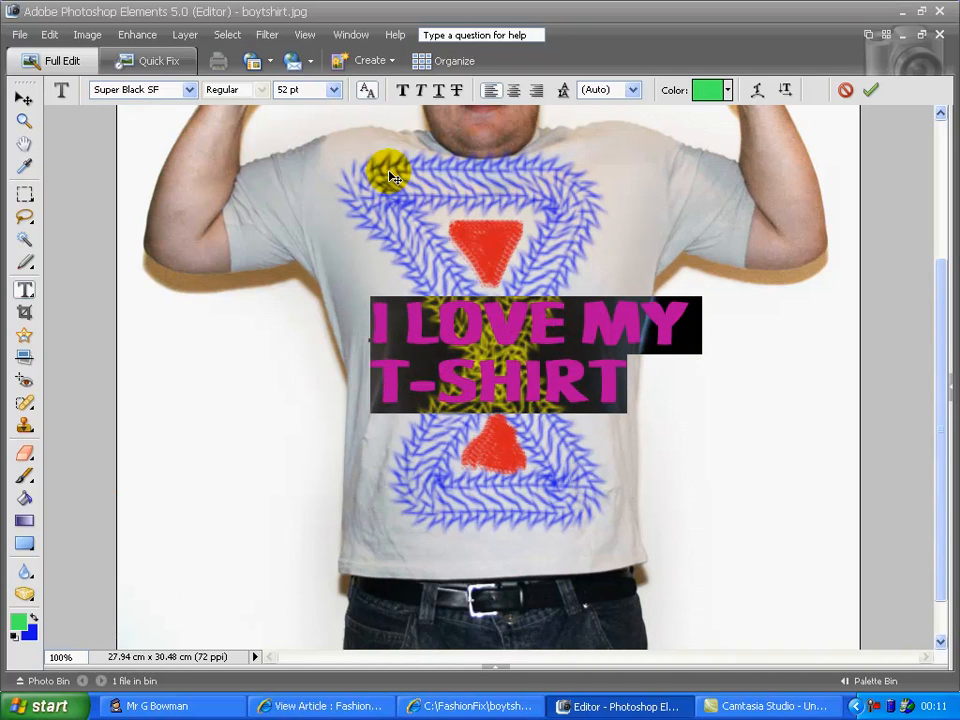
click(333, 89)
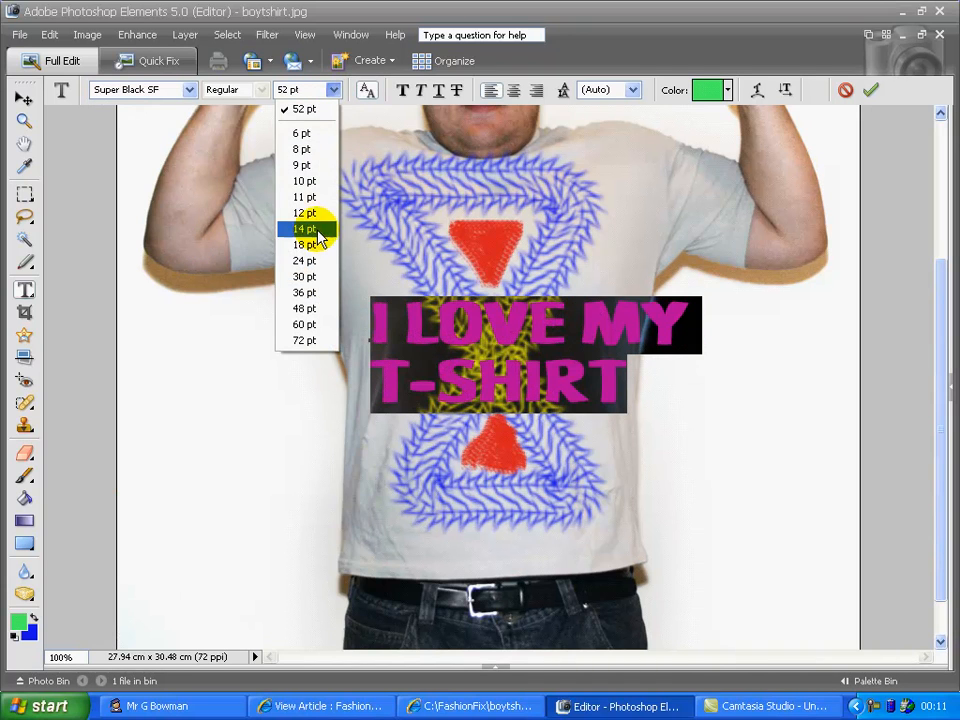
click(308, 309)
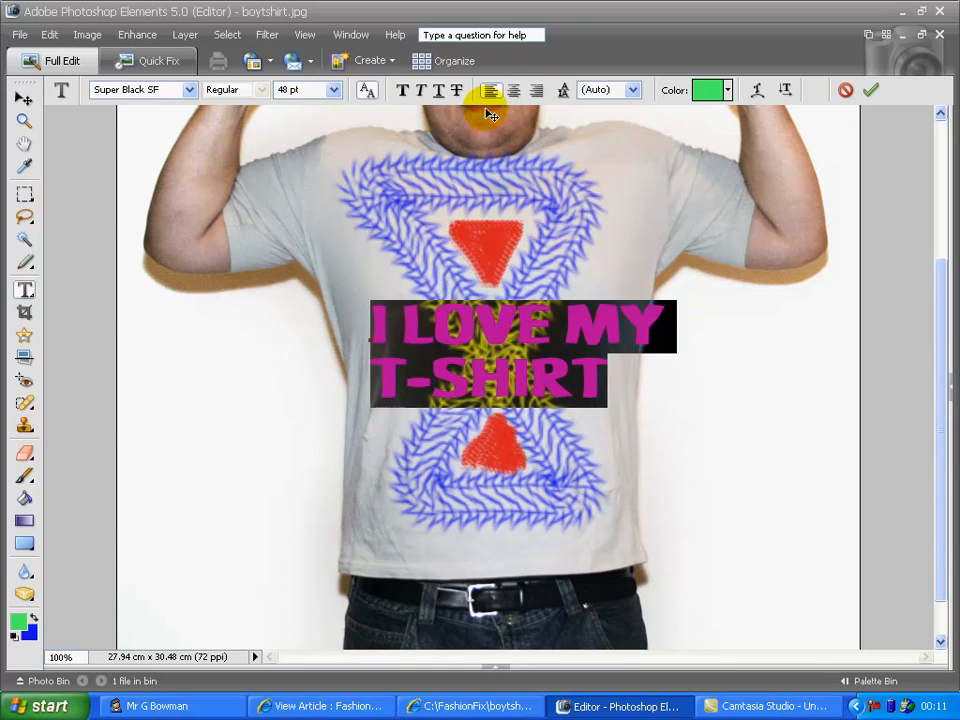
click(513, 90)
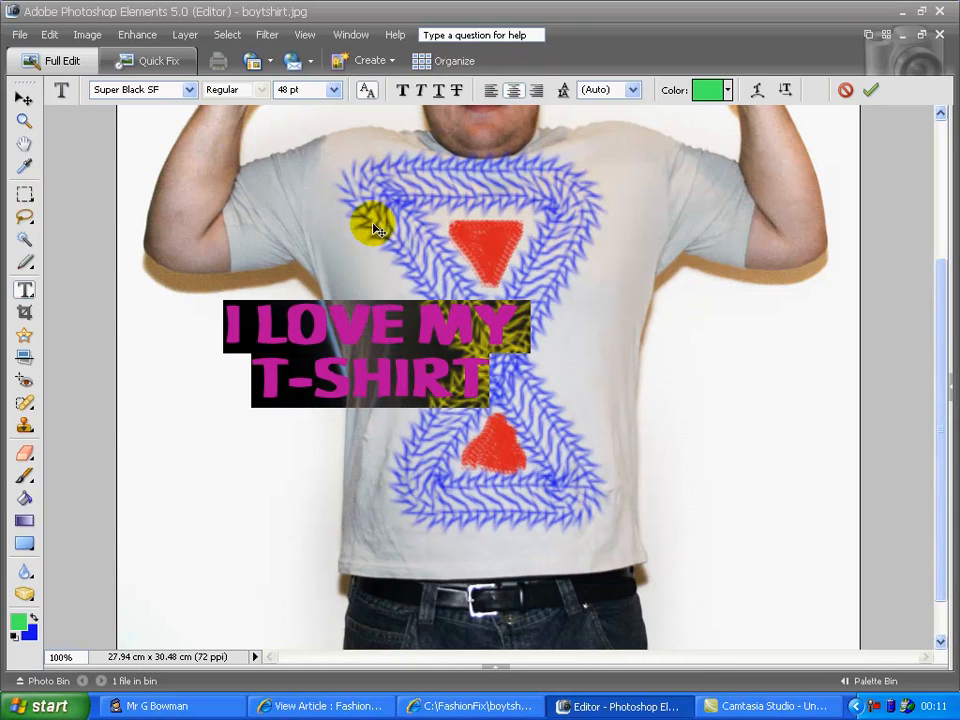
Warp the shirt text with the horizontal Fish style at +50% bend and commit the text edit.
click(758, 91)
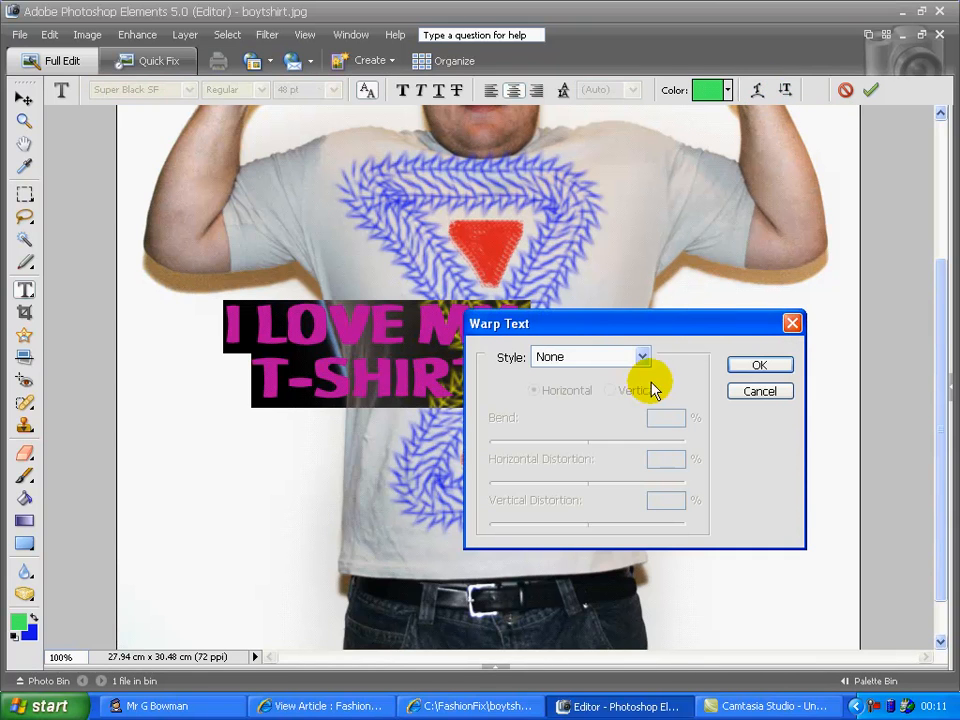
click(634, 356)
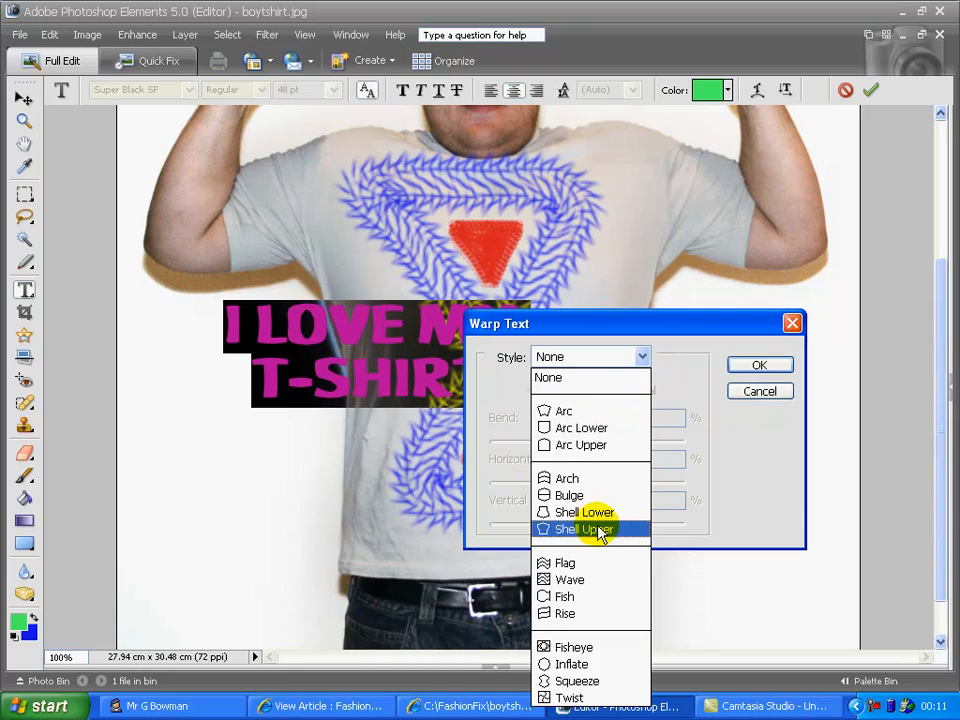
click(594, 602)
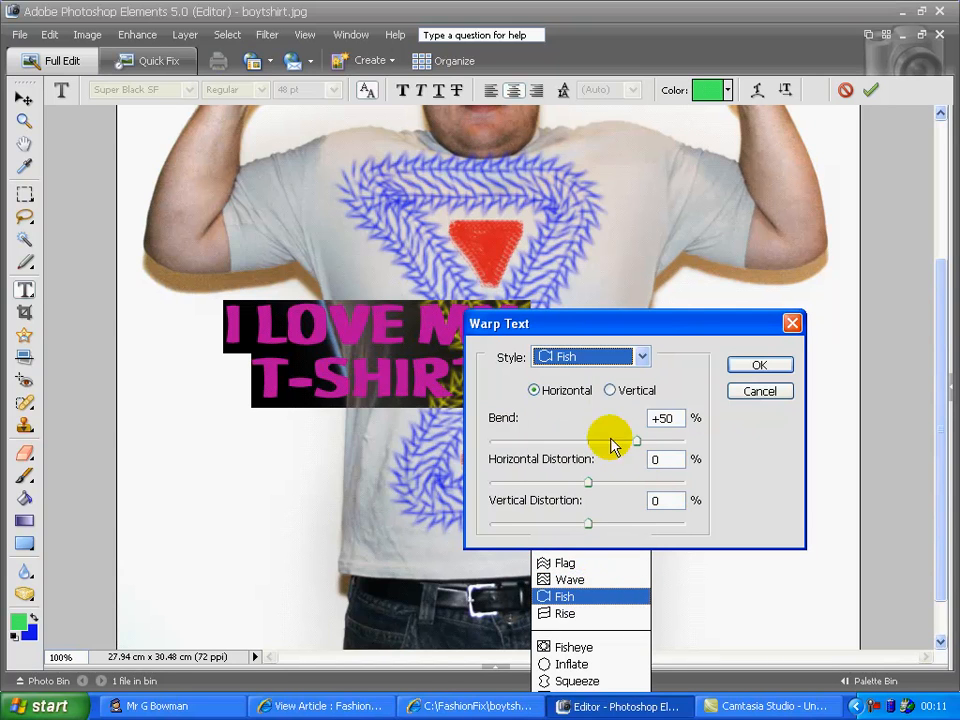
drag(617, 330, 668, 316)
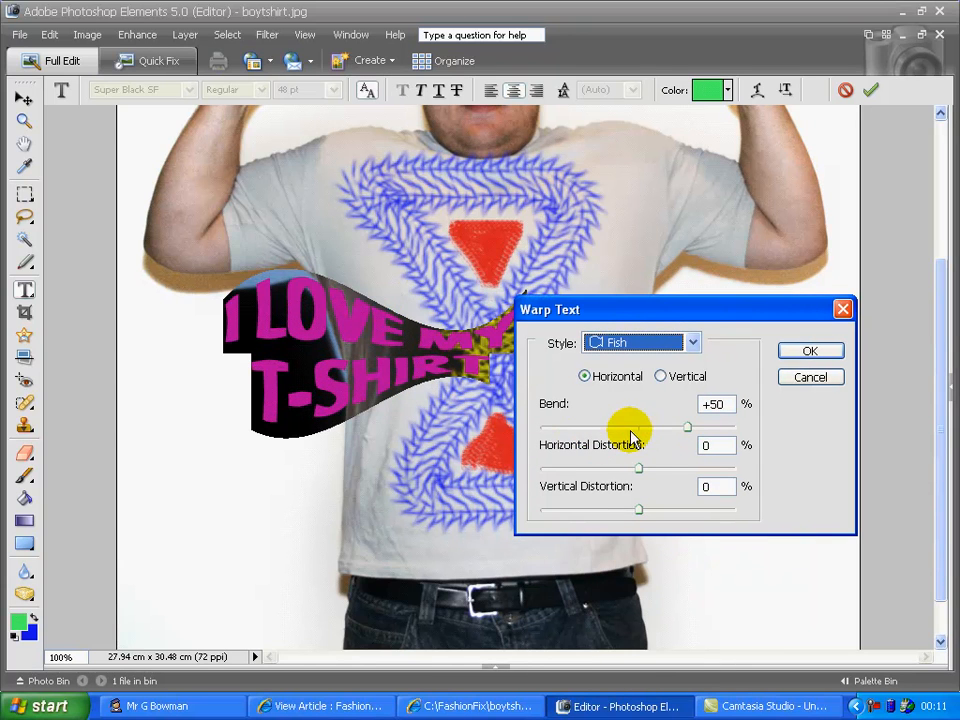
click(809, 354)
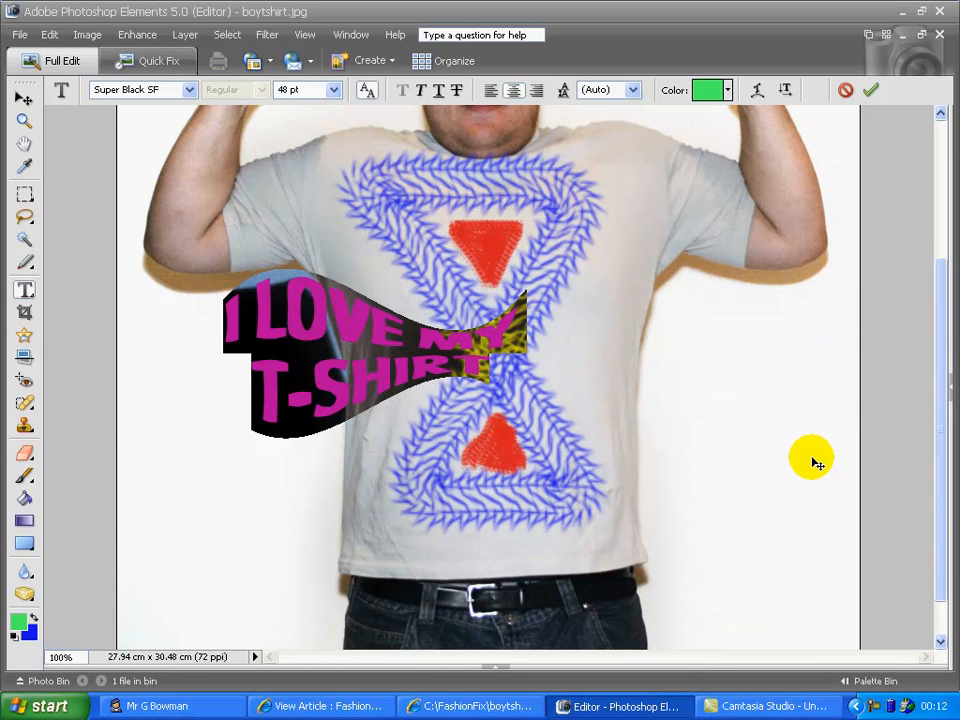
click(871, 93)
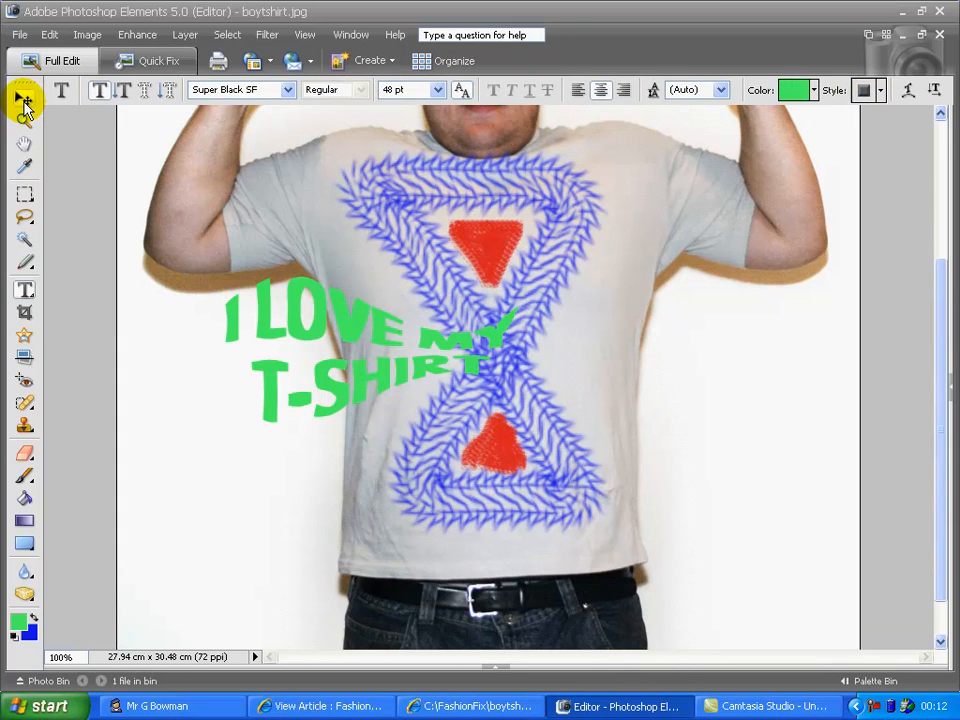
Move the warped text onto the shirt's chest, over the hourglass's upper half, and deselect it.
click(23, 100)
drag(285, 337, 405, 270)
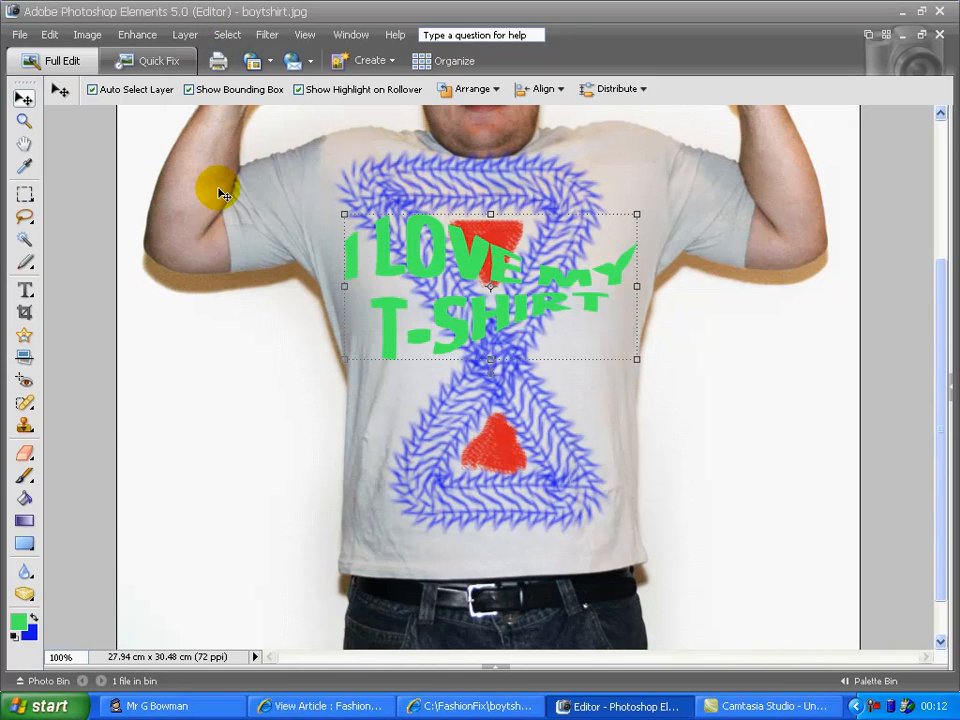
click(78, 194)
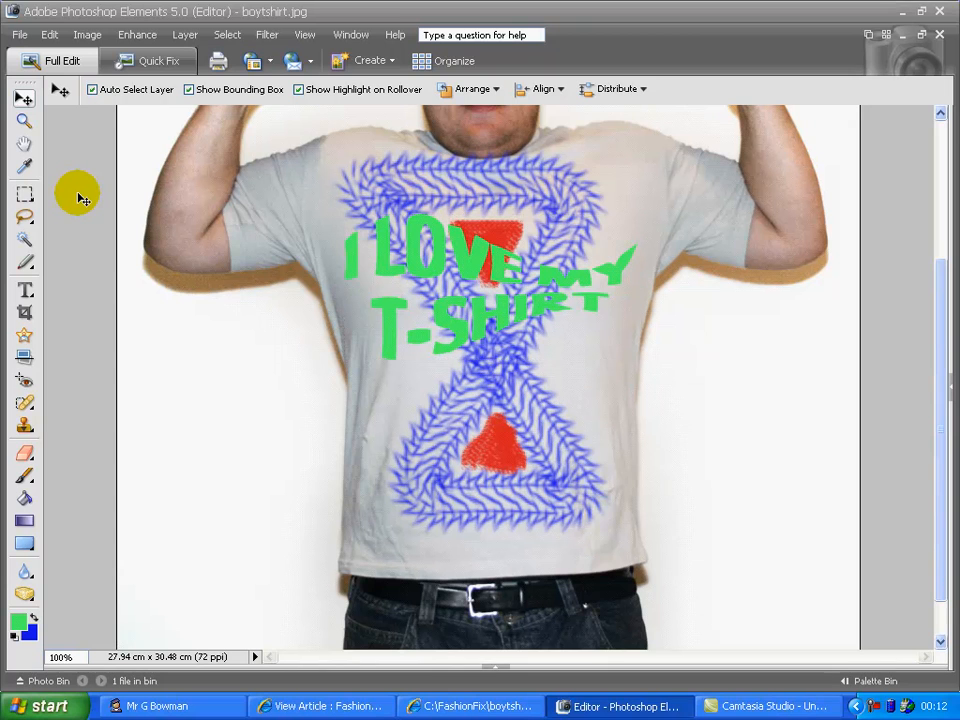